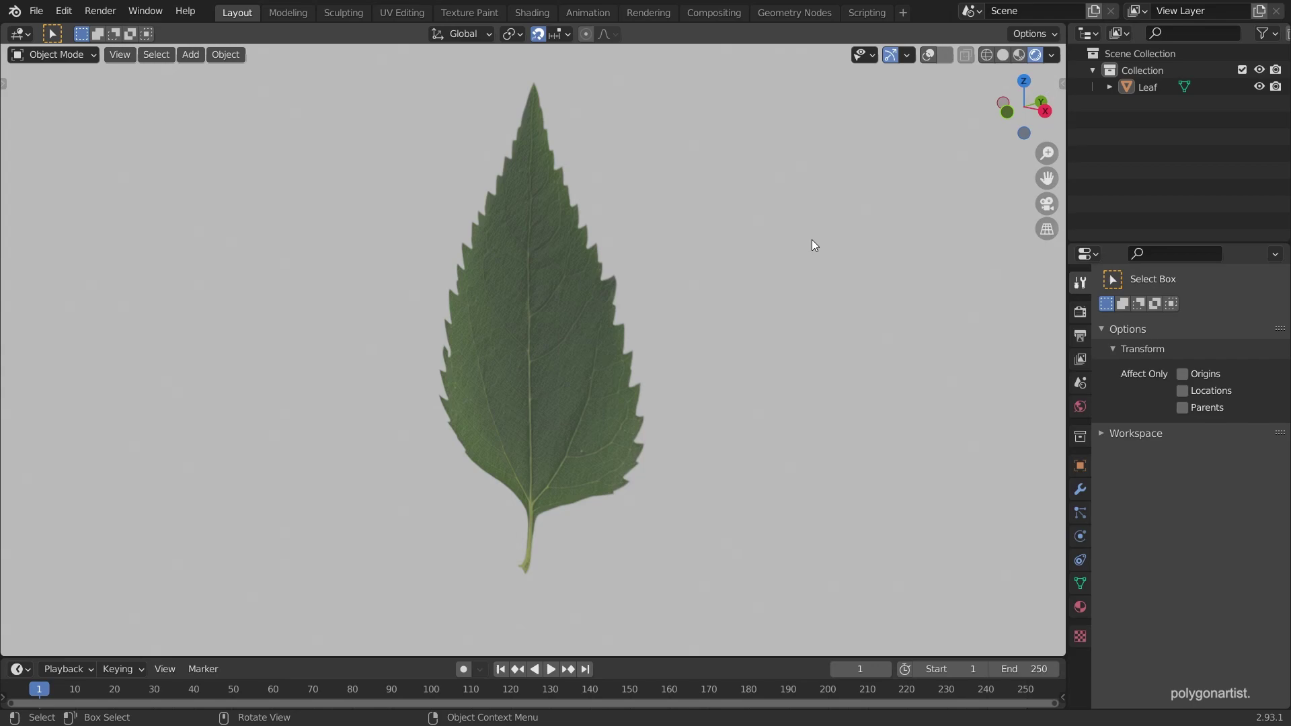
# Select the finished Leaf object and orbit to inspect its back side
pyautogui.click(496, 391)
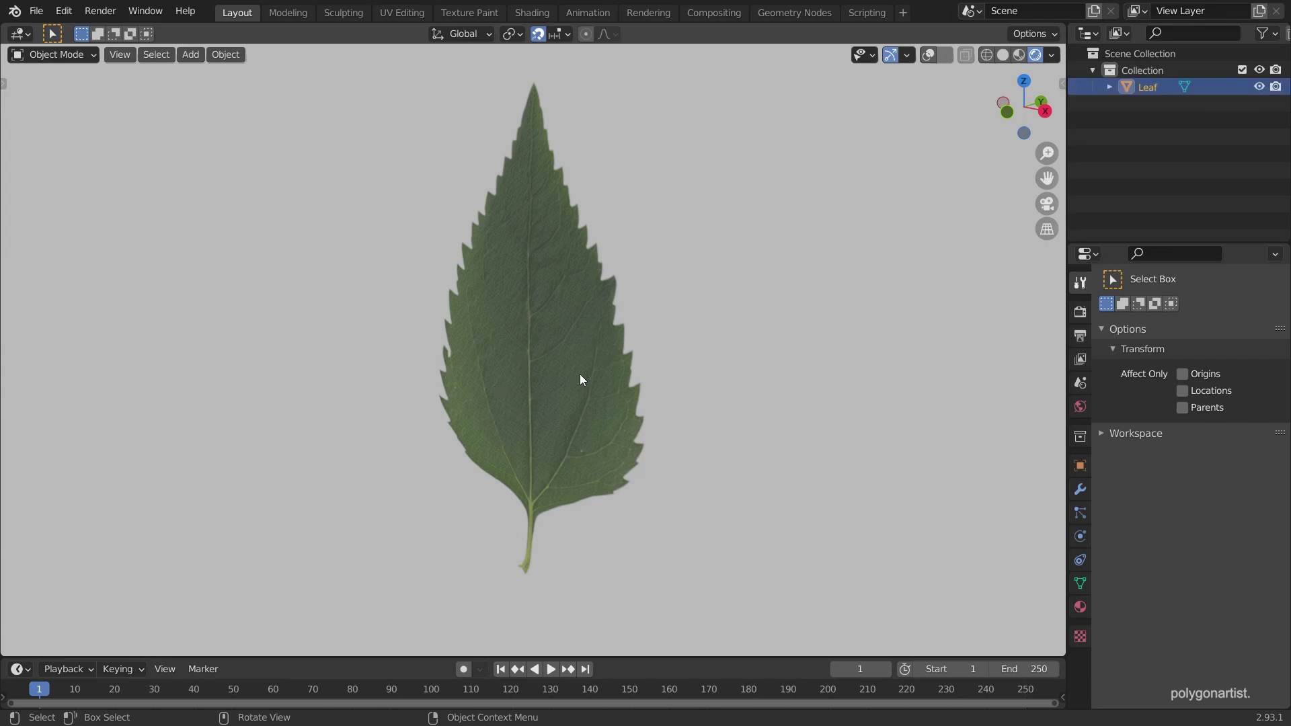
pyautogui.moveTo(568, 382); pyautogui.dragTo(314, 378, button='middle')
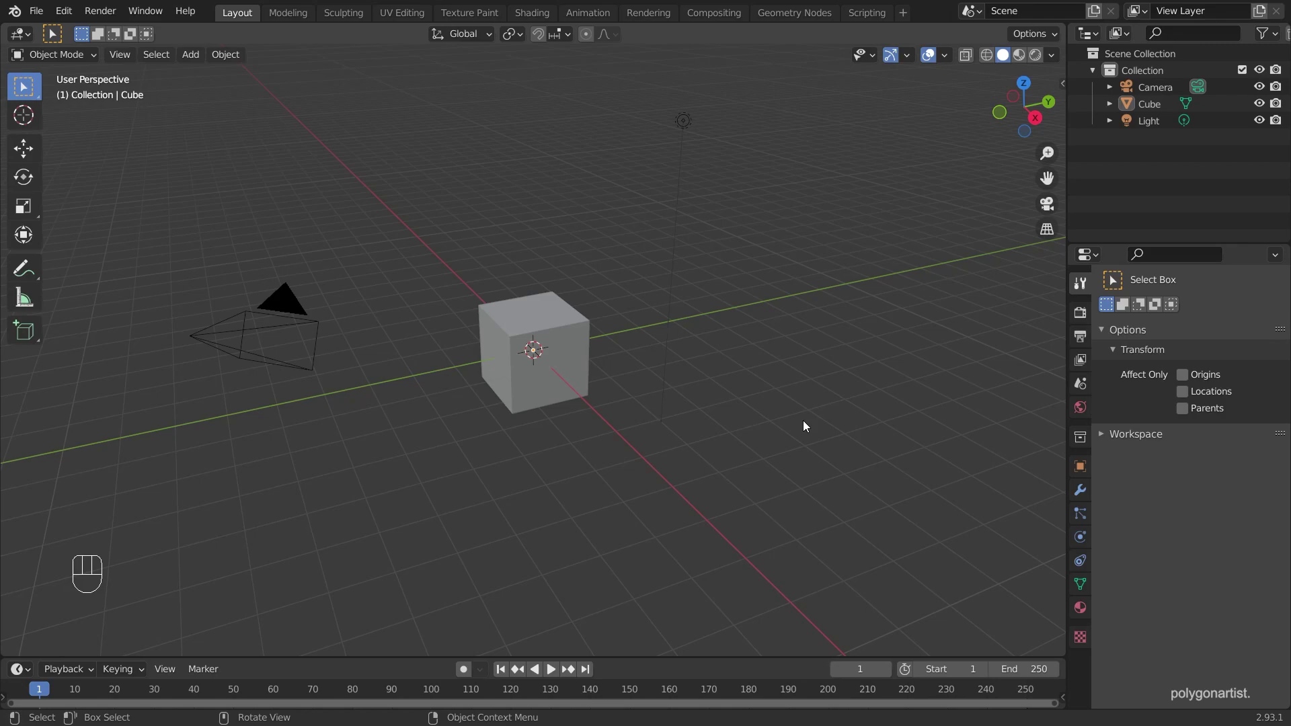
# Delete all objects in the scene: the camera, cube and light
pyautogui.press('a')
pyautogui.press('x')
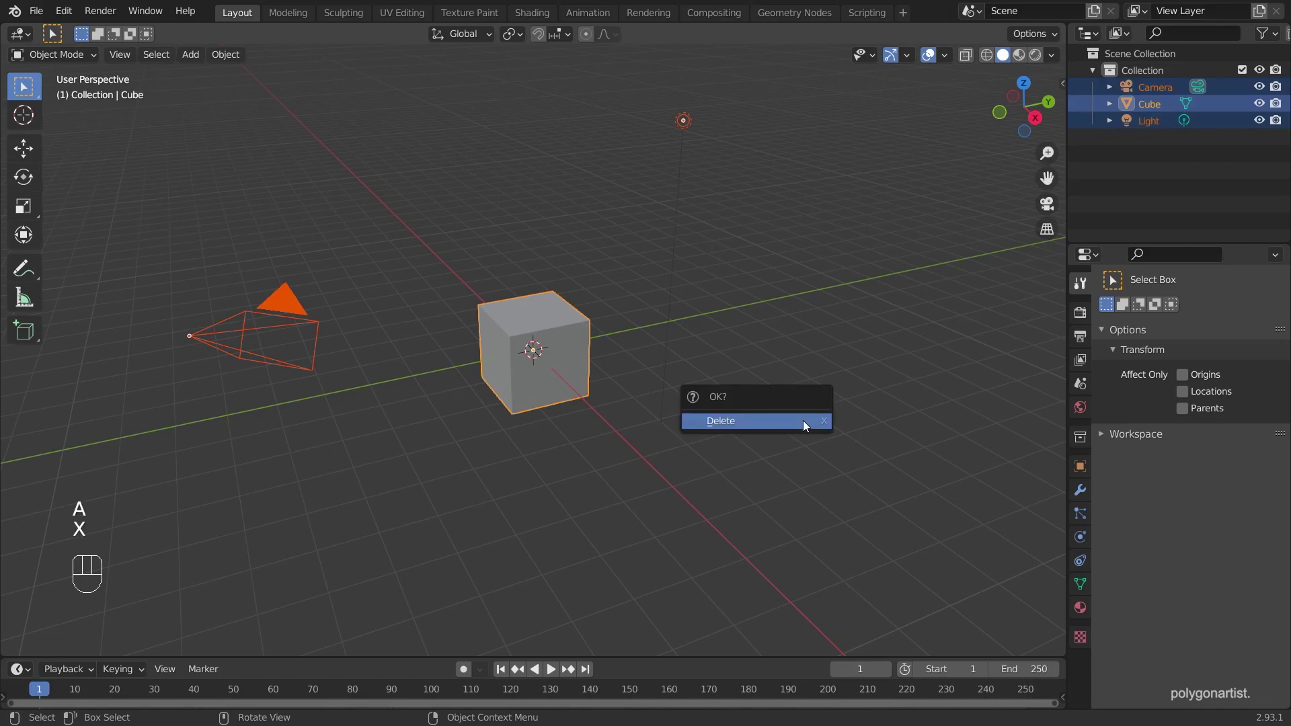
pyautogui.click(805, 422)
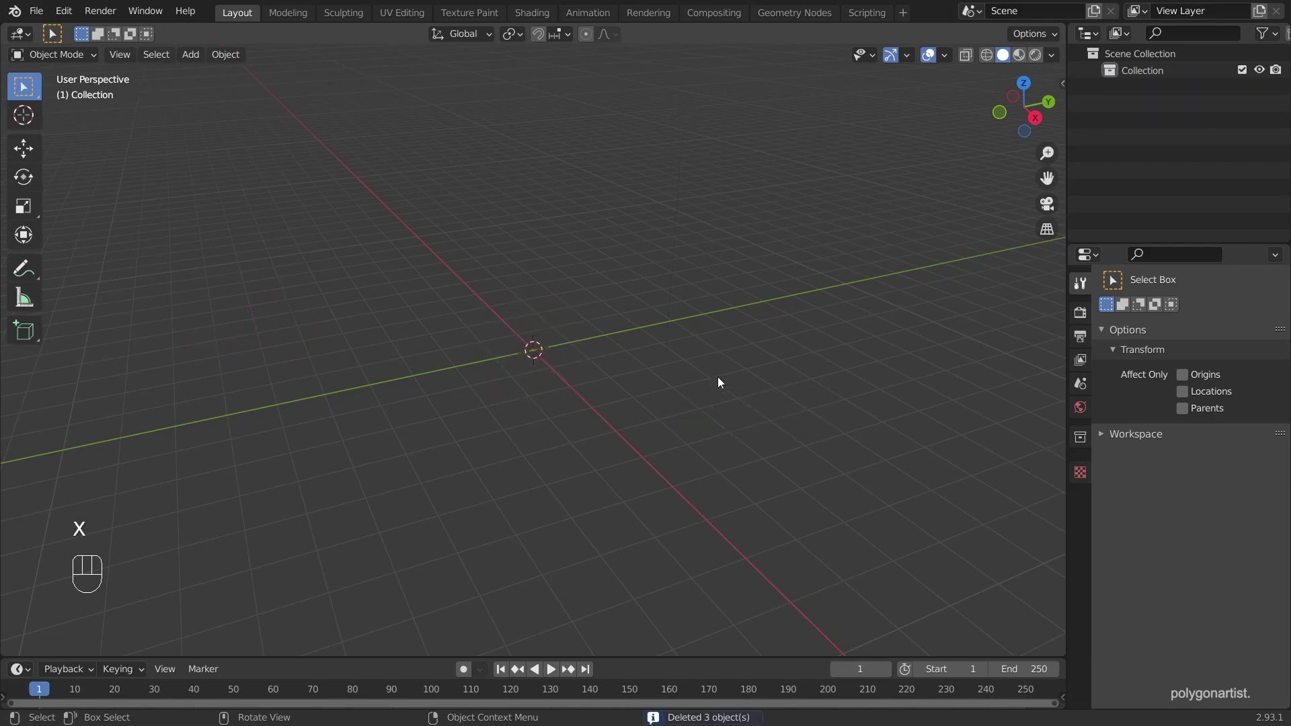
# Start an Images as Planes import and choose Leaf Front.png from Documents
pyautogui.click(41, 18)
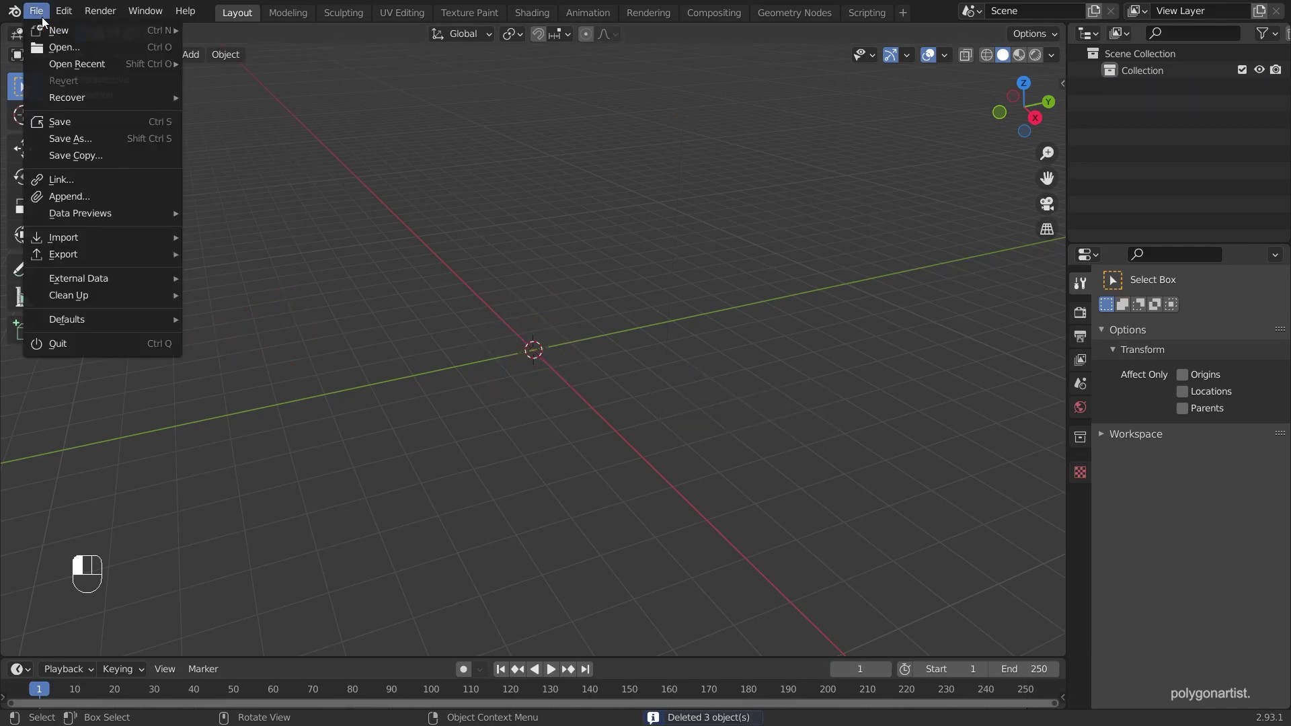
pyautogui.moveTo(94, 240)
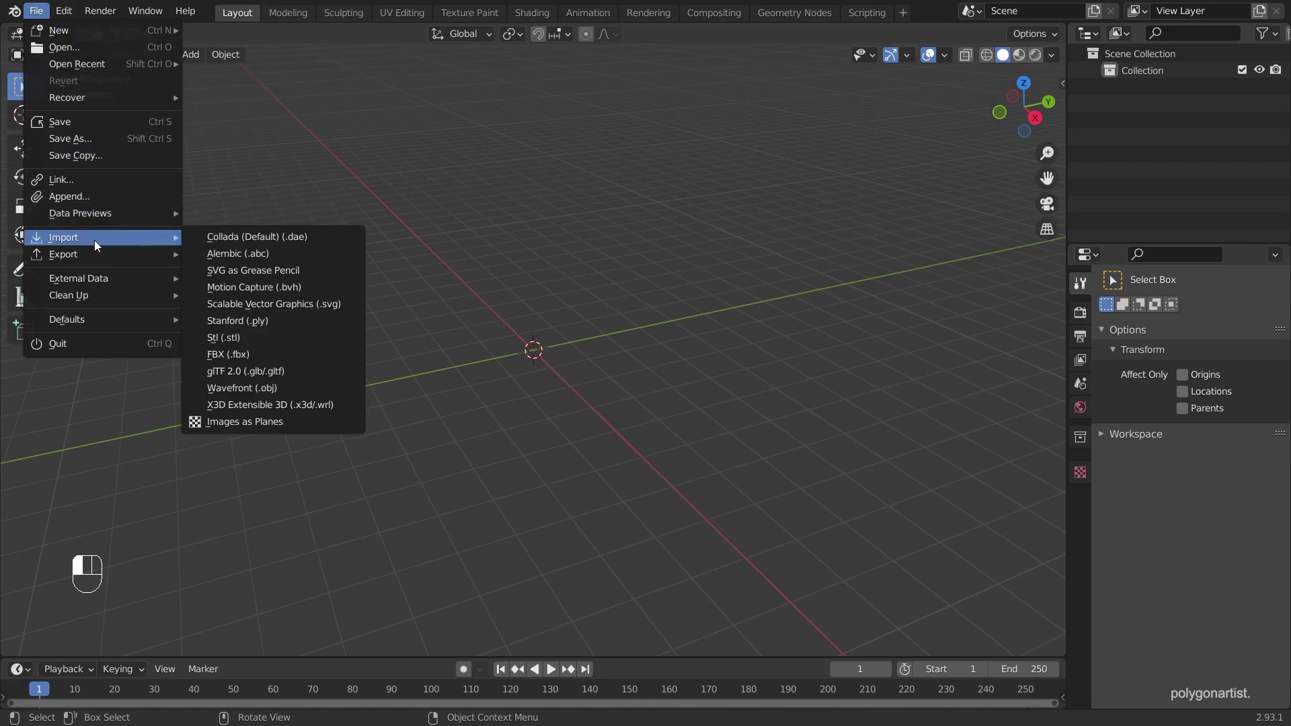
pyautogui.click(257, 422)
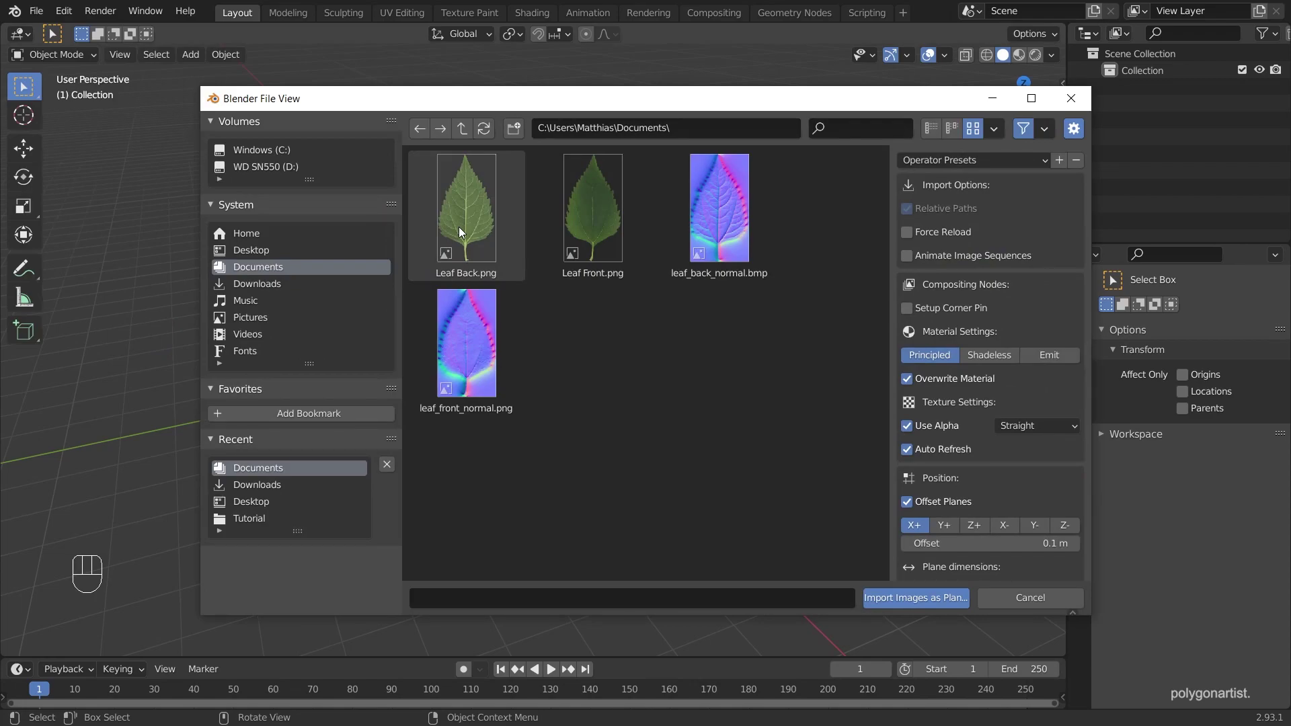
pyautogui.click(459, 227)
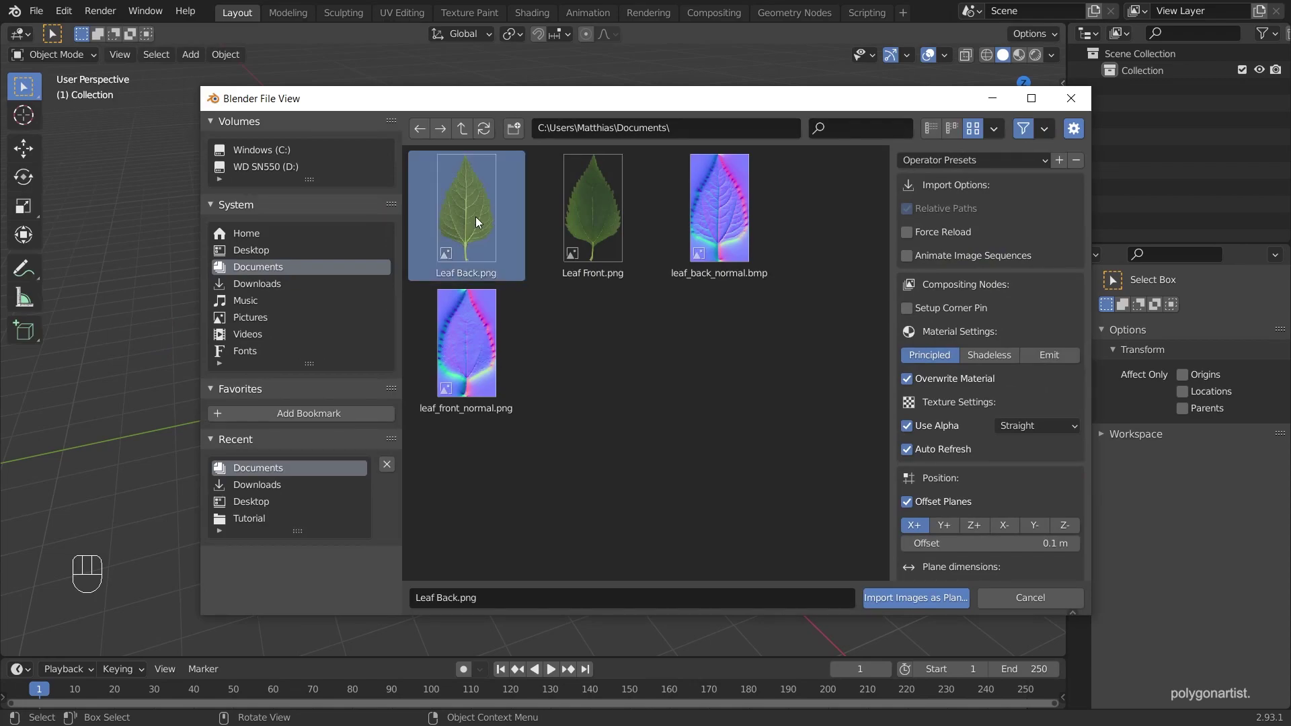
pyautogui.click(586, 214)
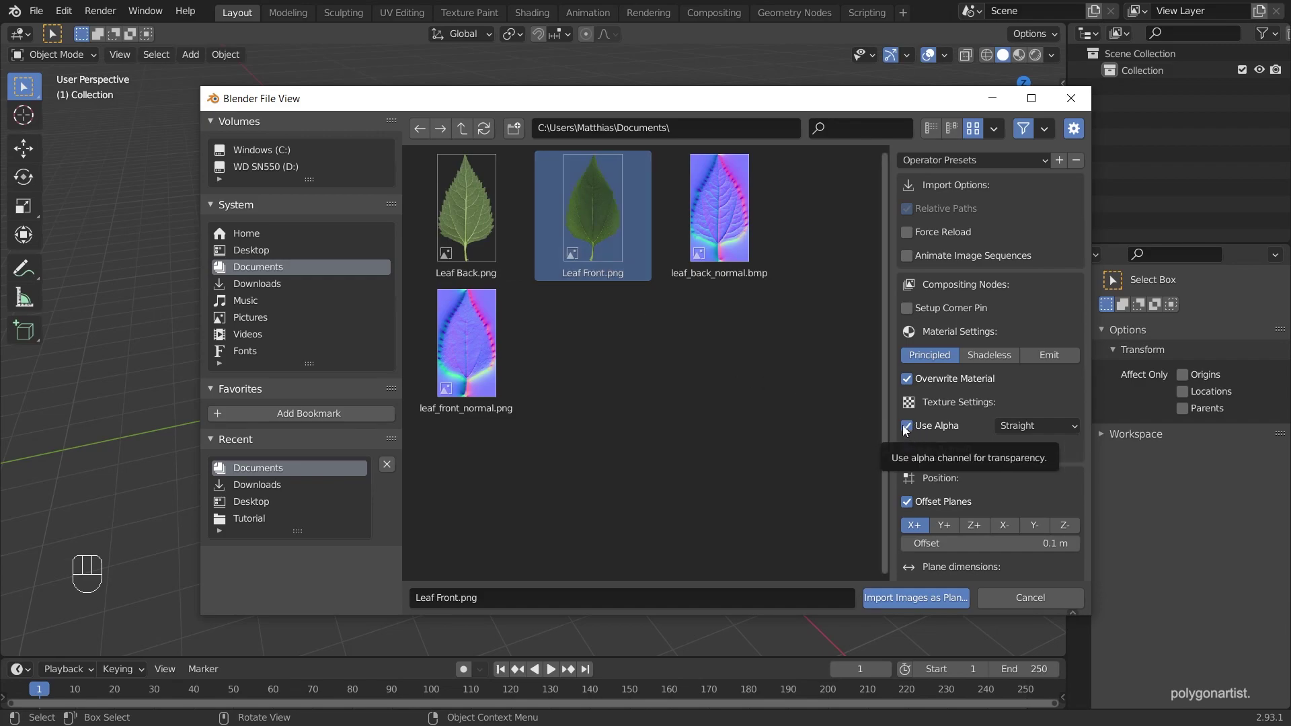
# Import Leaf Front.png as a plane, rotate it 90° about X, and show it in Material Preview
pyautogui.click(916, 596)
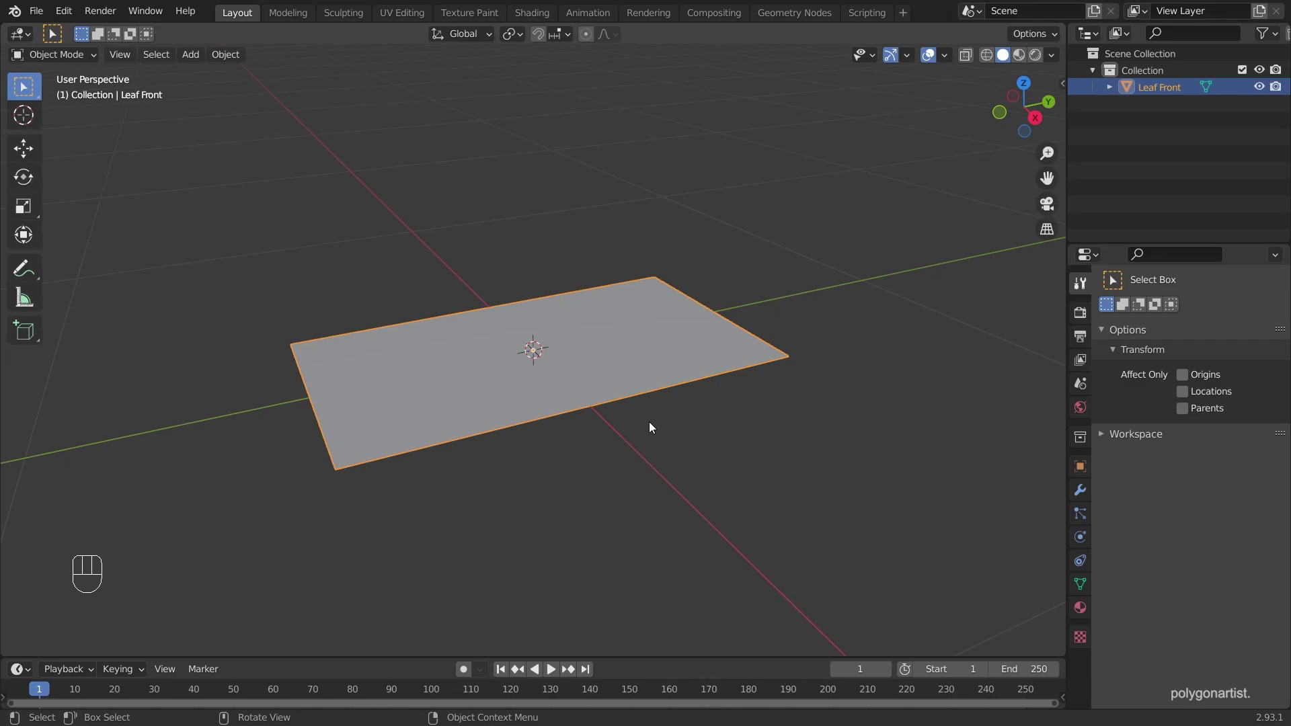
pyautogui.write('rx90')
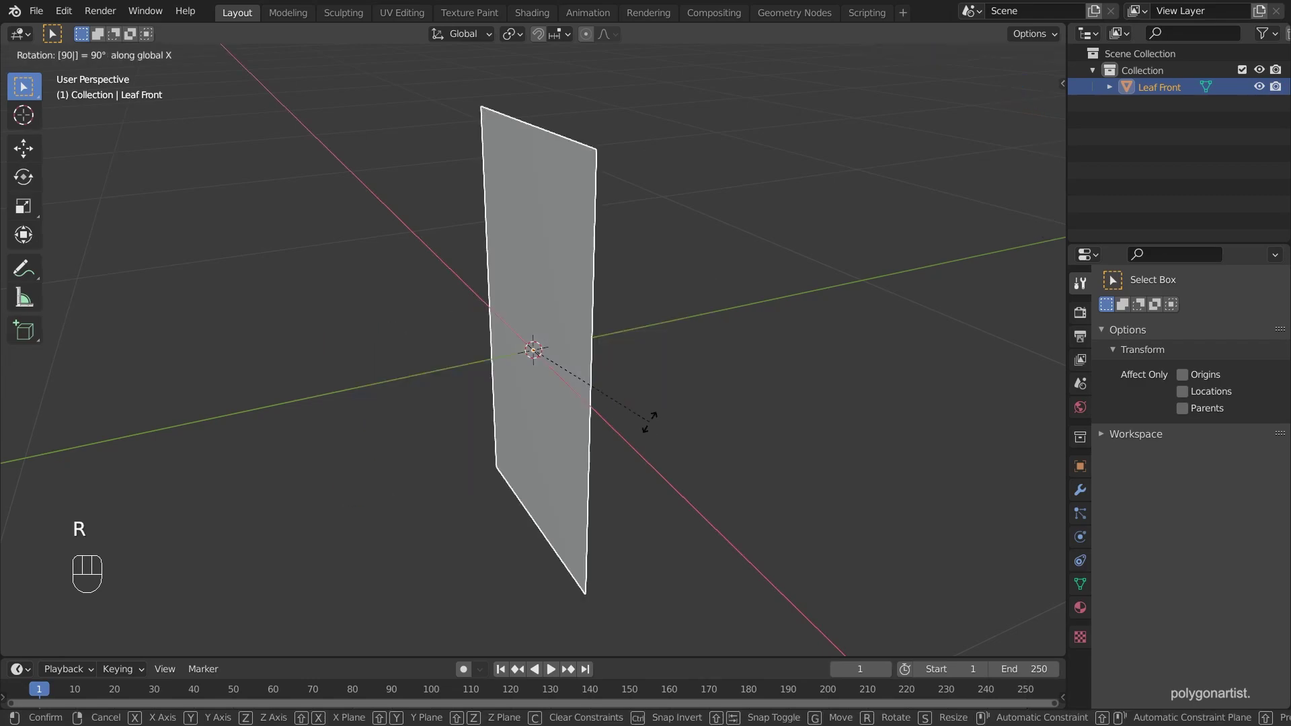
pyautogui.press('Return')
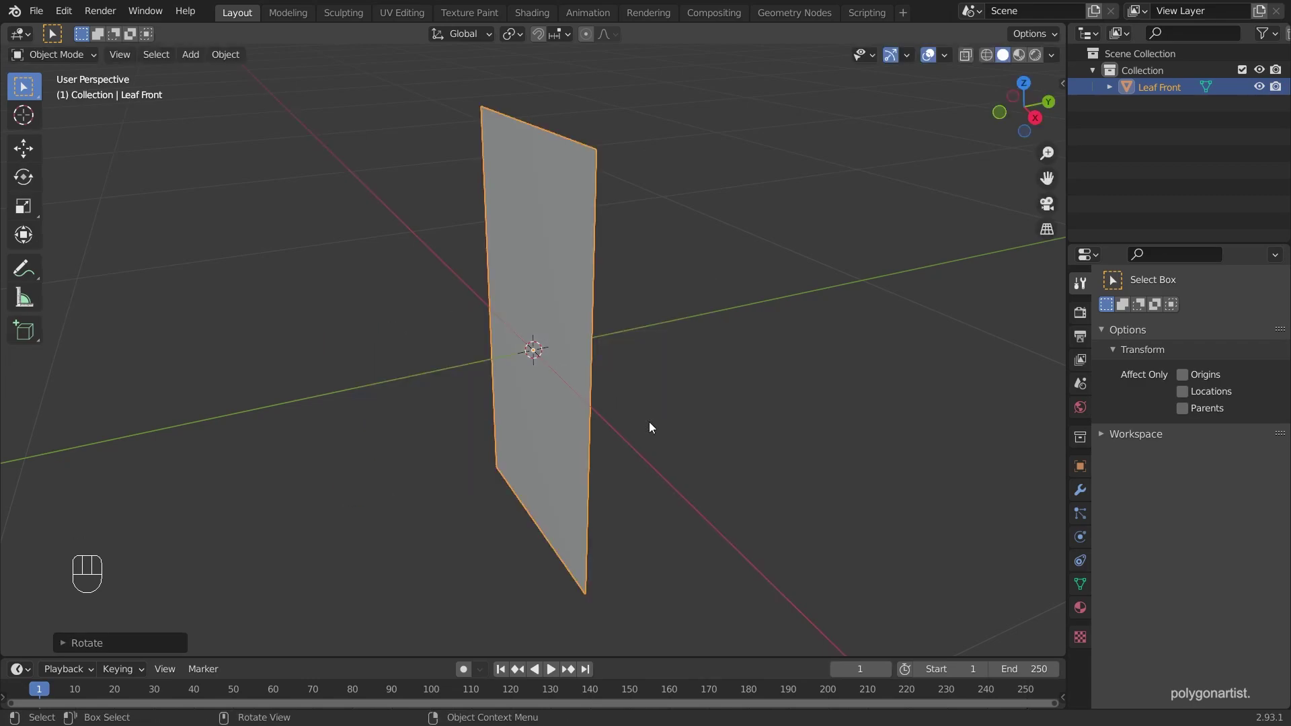
pyautogui.press('r')
pyautogui.press('r')
pyautogui.press('r')
pyautogui.moveTo(650, 423); pyautogui.dragTo(712, 406, button='middle')
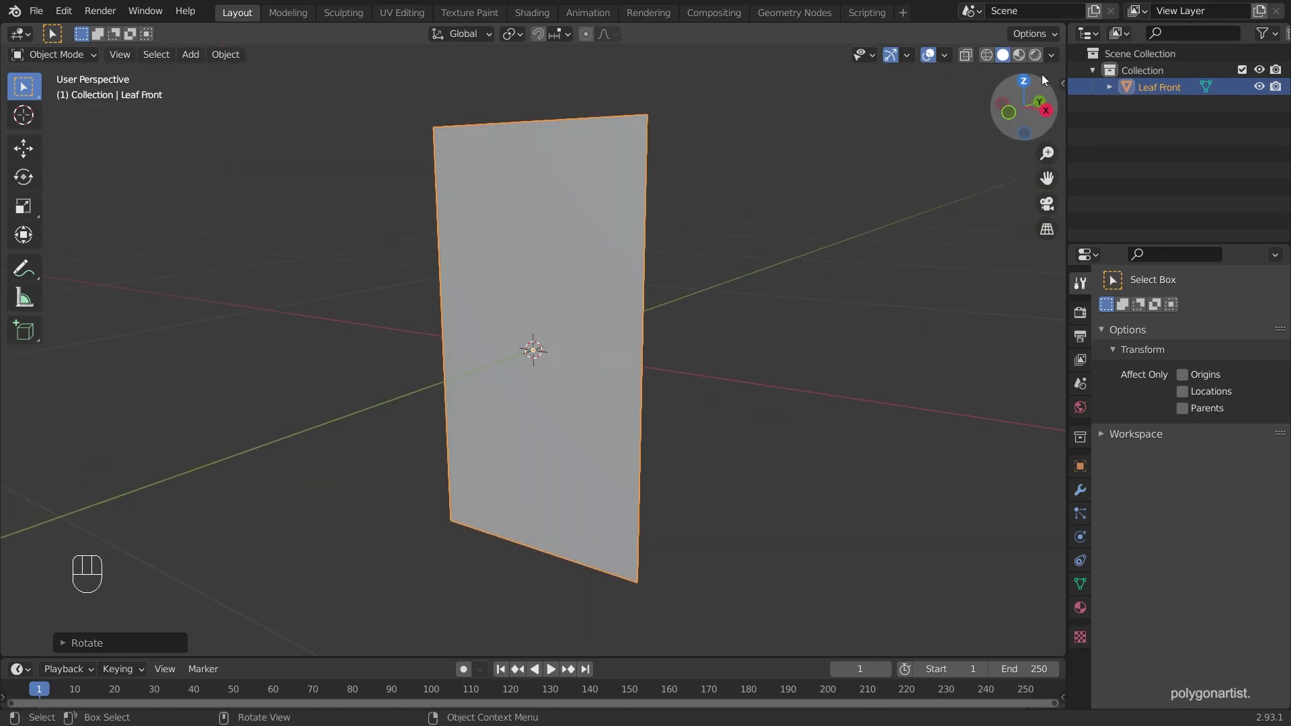
pyautogui.click(1020, 56)
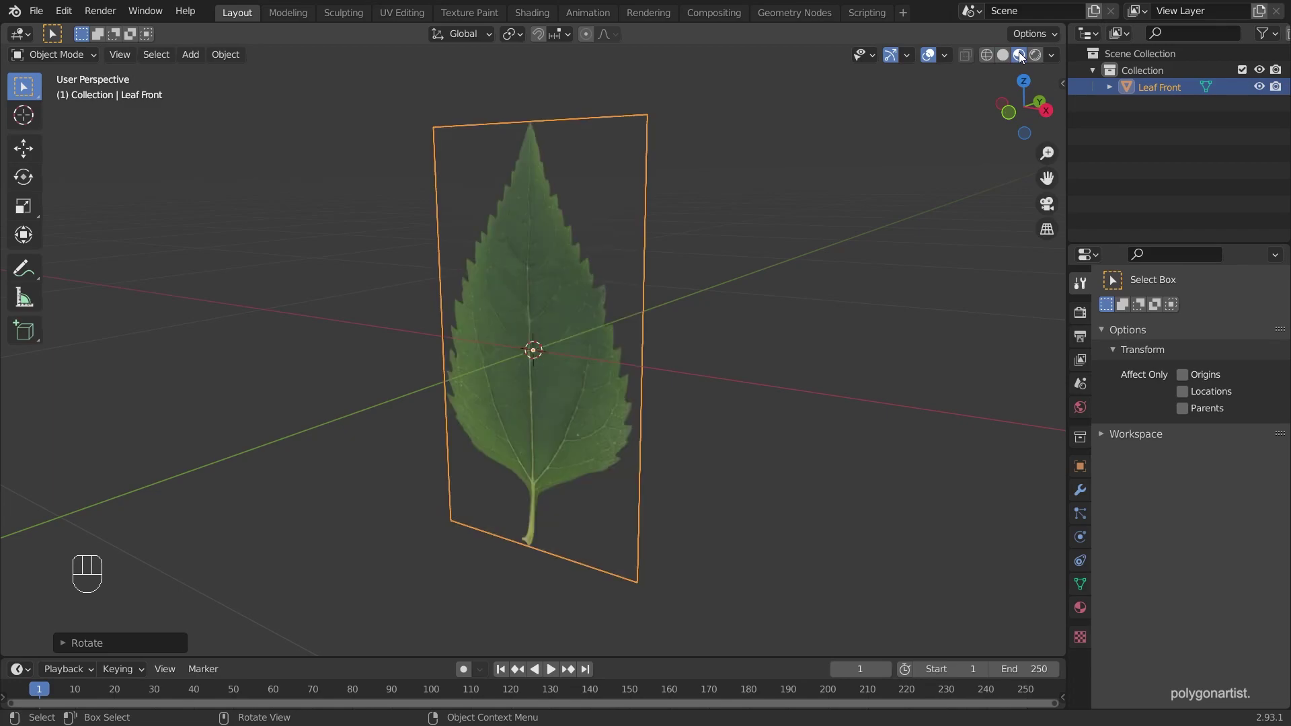
# In the Shading workspace, frame the leaf plane and move the Leaf Front.png node aside
pyautogui.click(532, 15)
pyautogui.press('`')
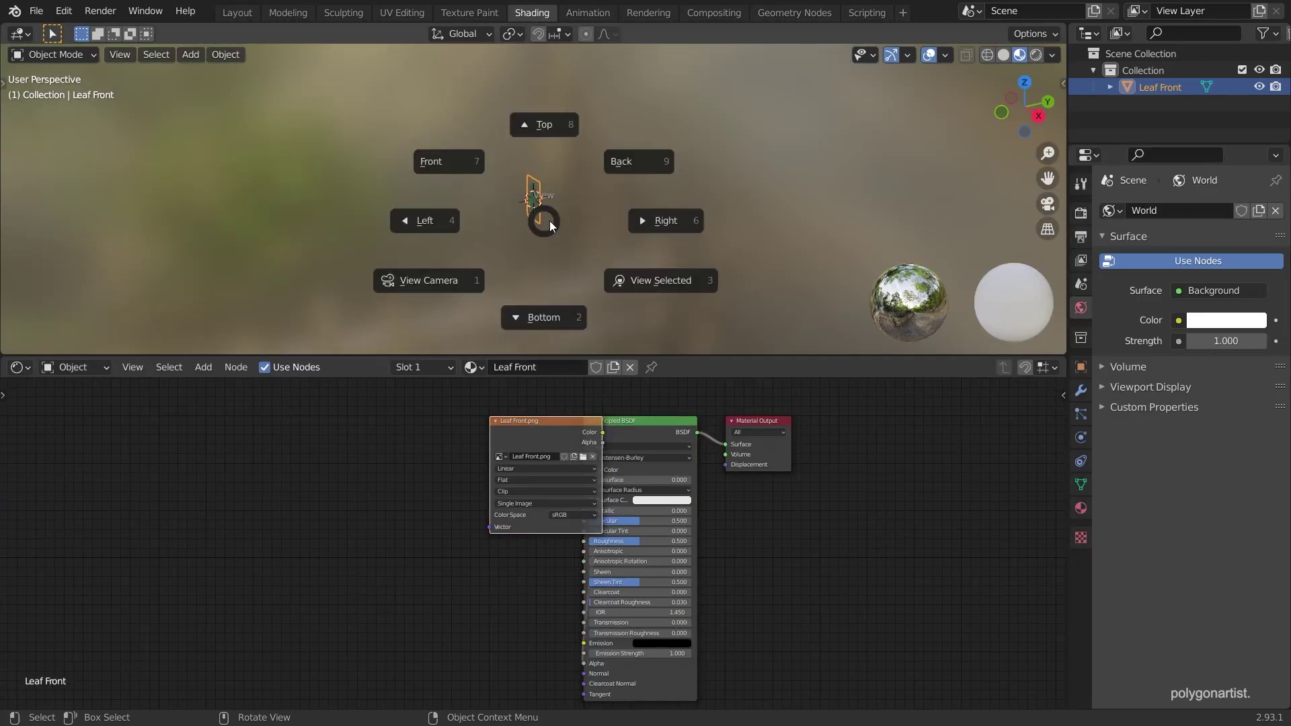
pyautogui.click(651, 288)
pyautogui.moveTo(612, 269); pyautogui.dragTo(655, 241, button='middle')
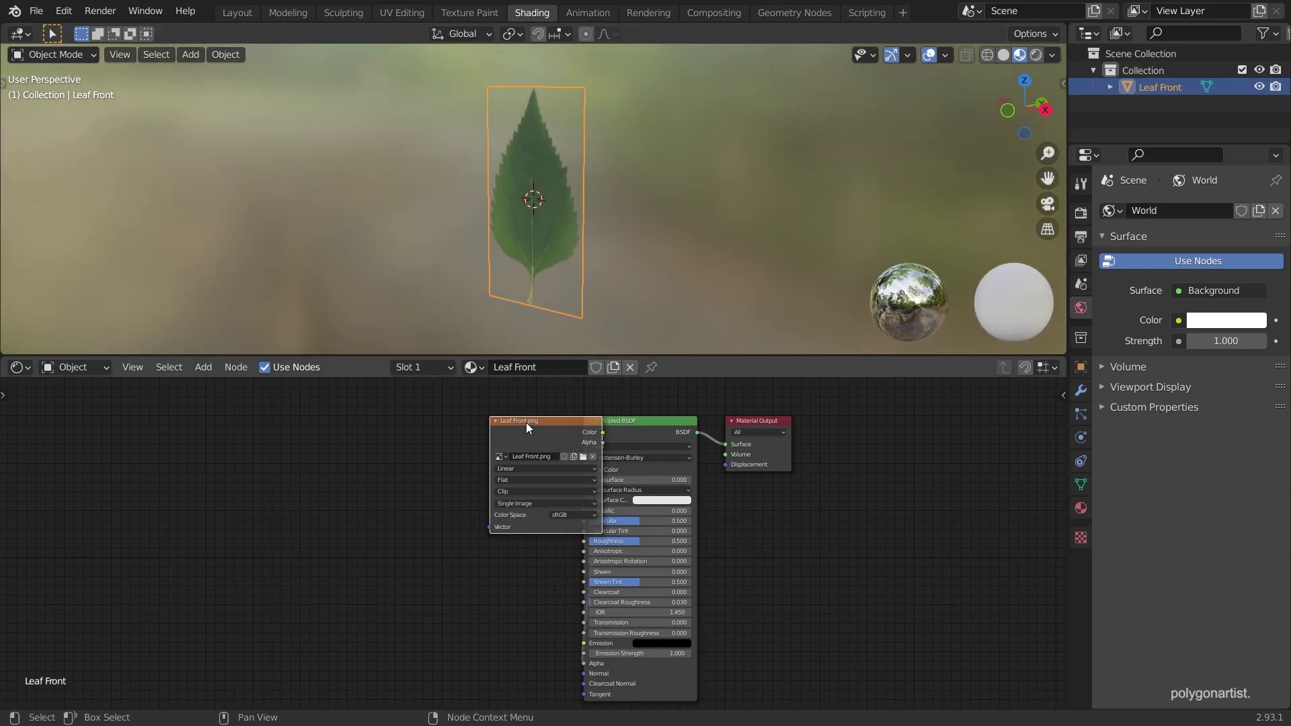
pyautogui.moveTo(526, 423); pyautogui.dragTo(292, 427)
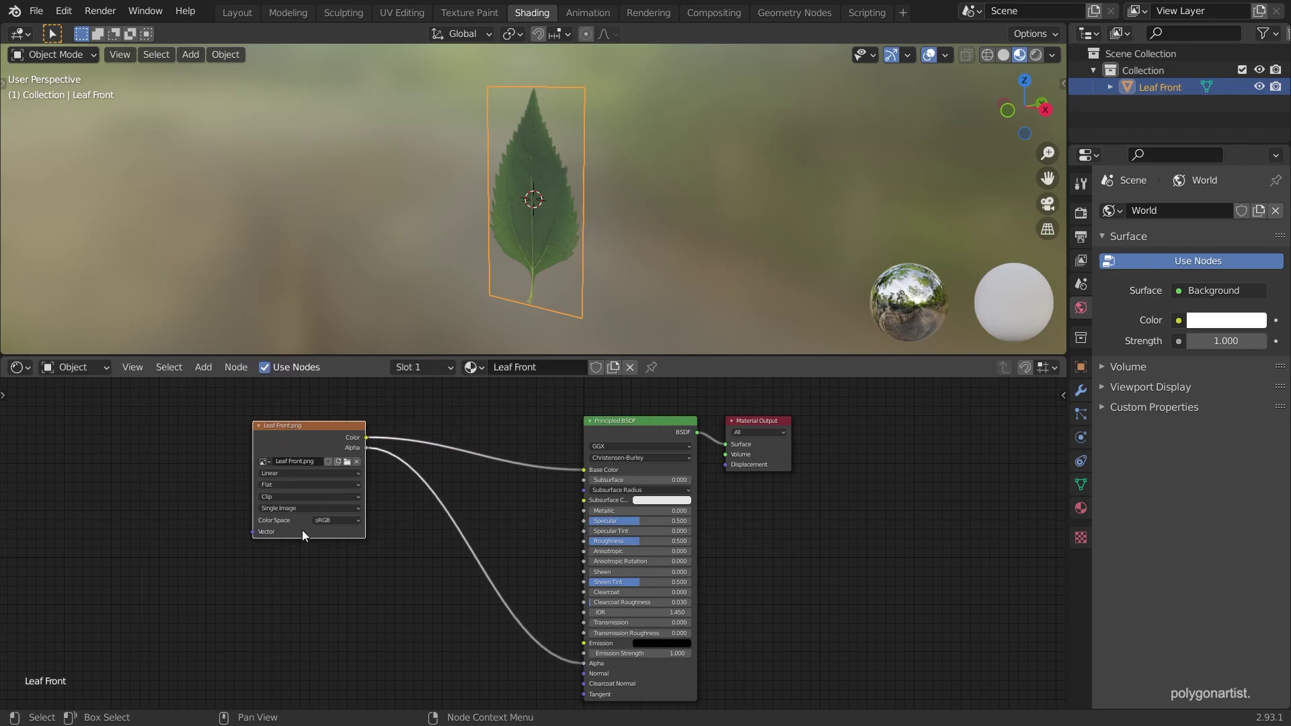
pyautogui.scroll(1, 308, 425)
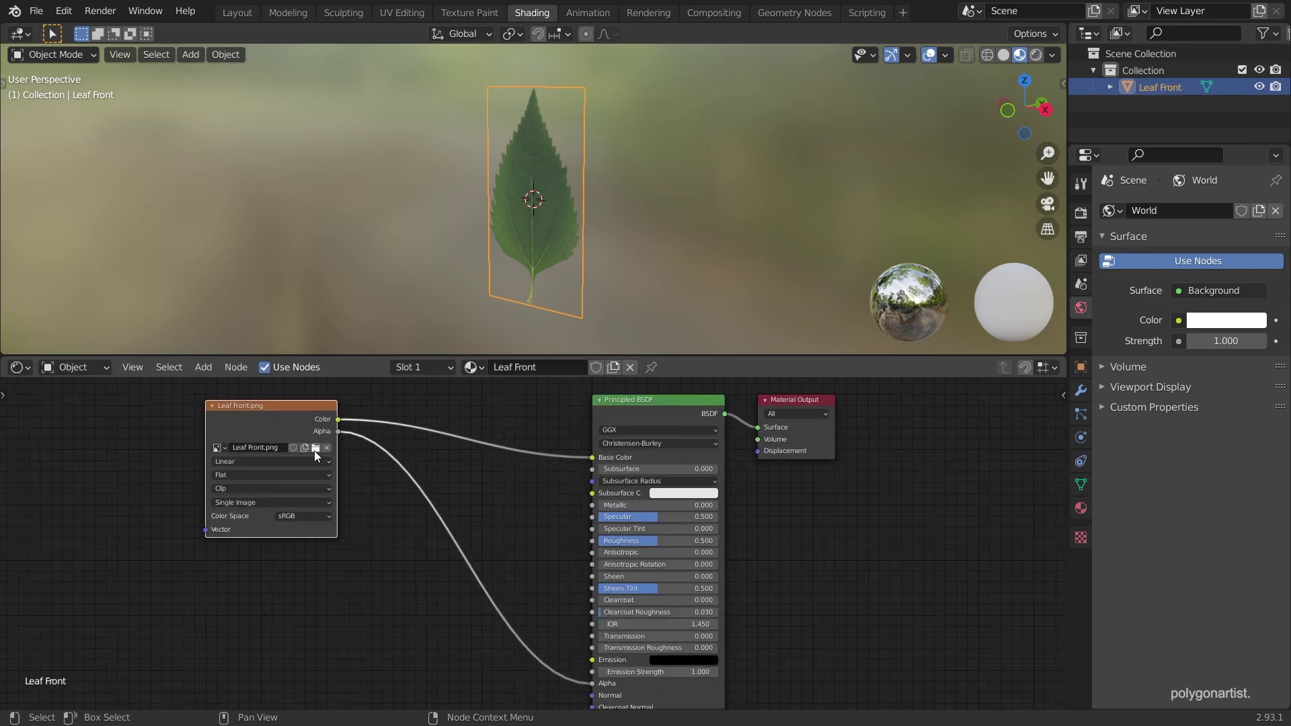
# Duplicate the image node below the original and load leaf_front_normal.png into it
pyautogui.hotkey('shift', 'd')
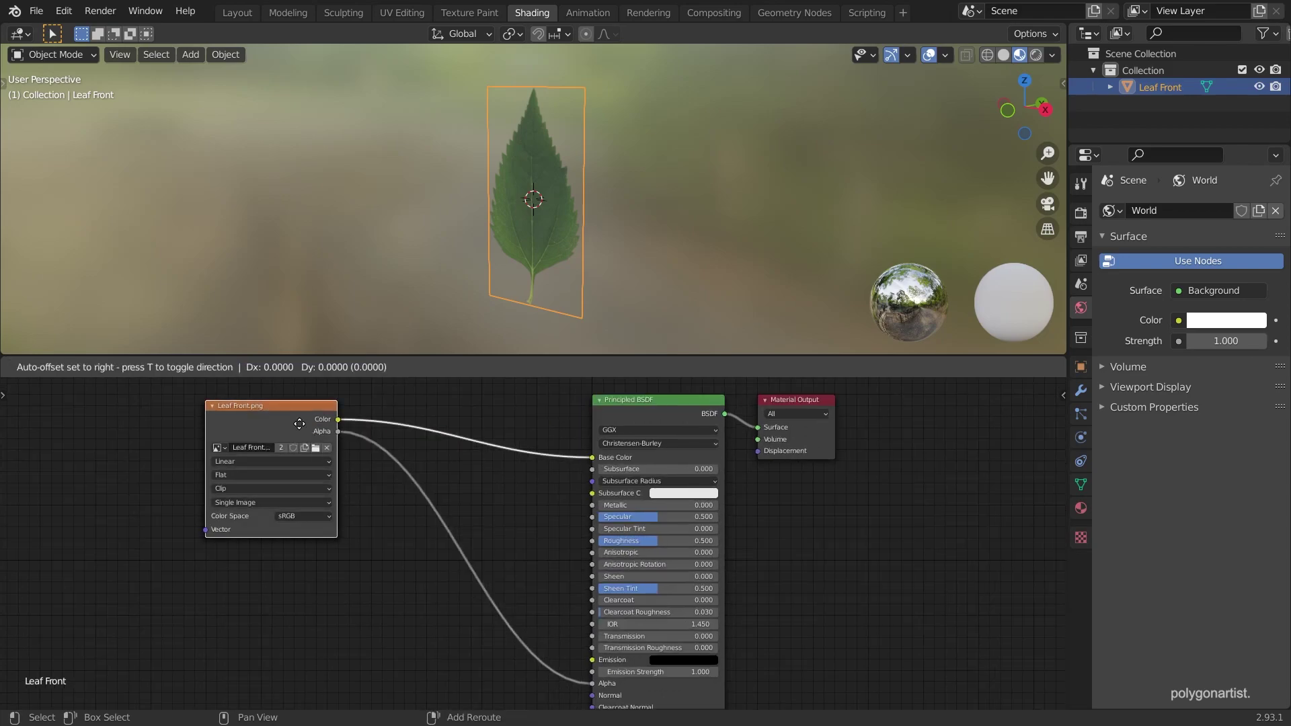
pyautogui.click(300, 583)
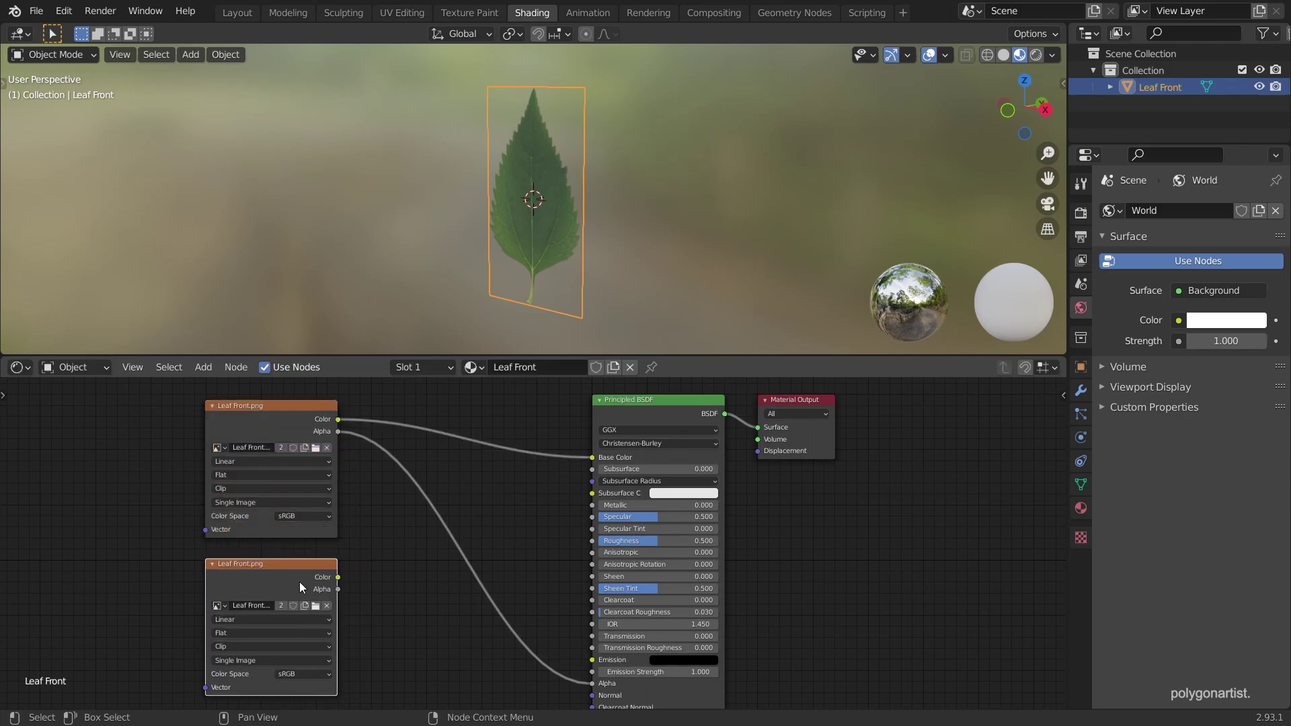
pyautogui.click(328, 605)
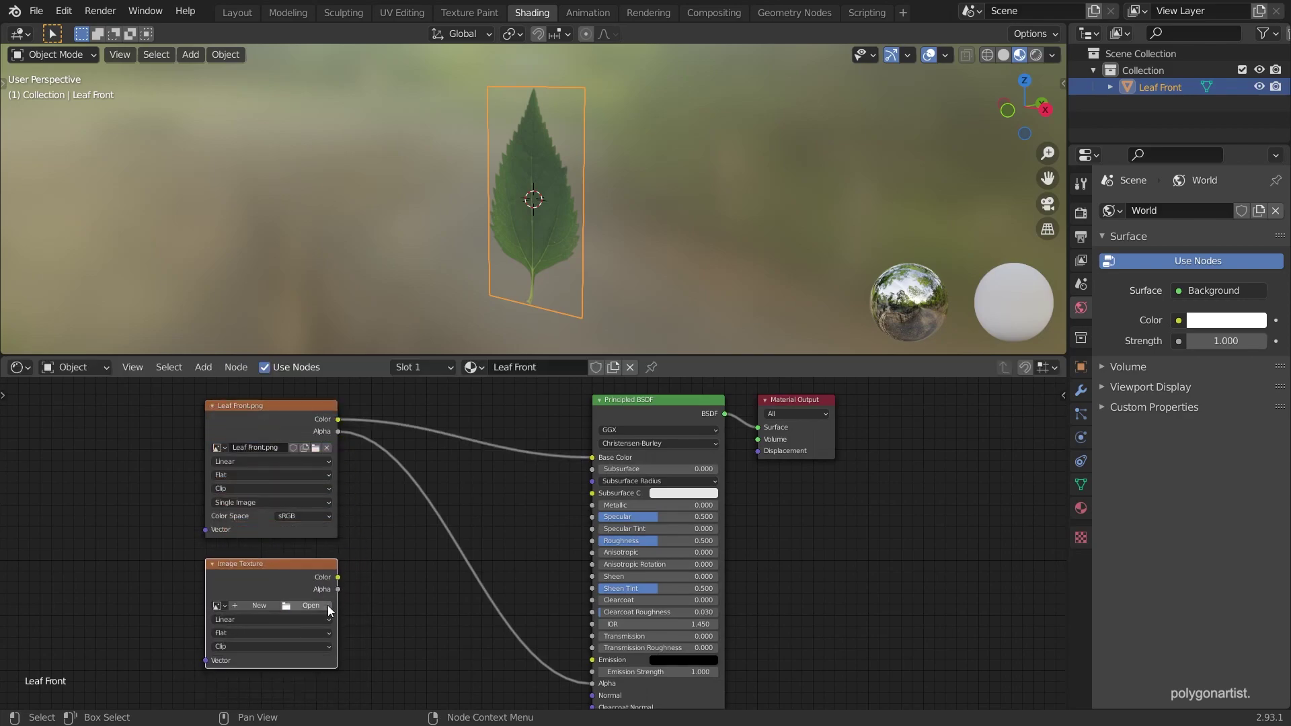
pyautogui.click(301, 605)
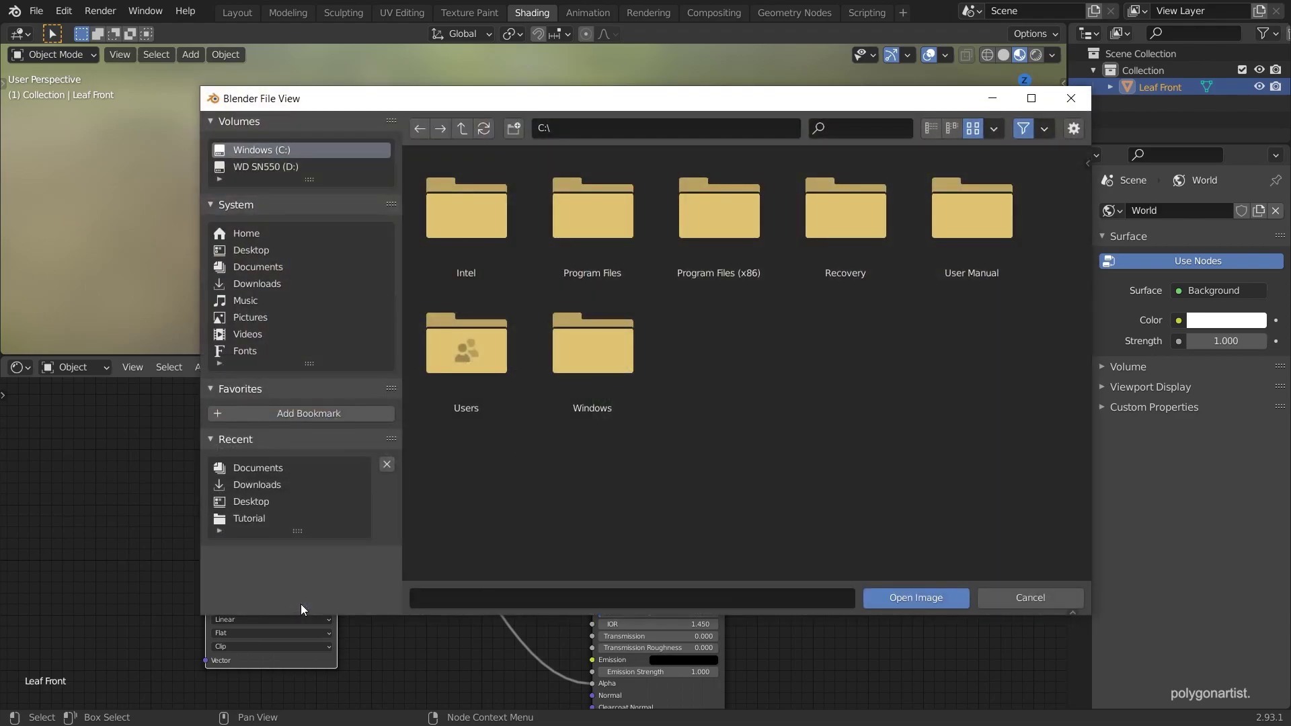
pyautogui.click(261, 268)
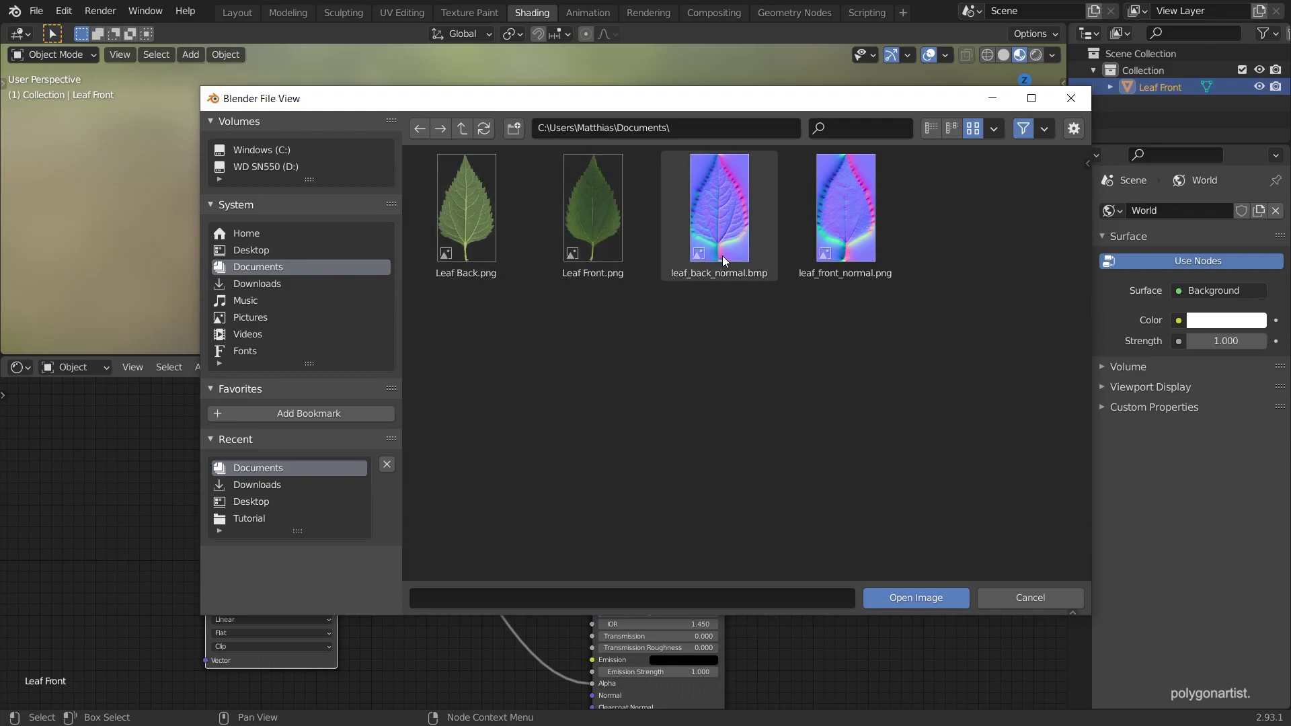
pyautogui.click(849, 243)
pyautogui.click(914, 598)
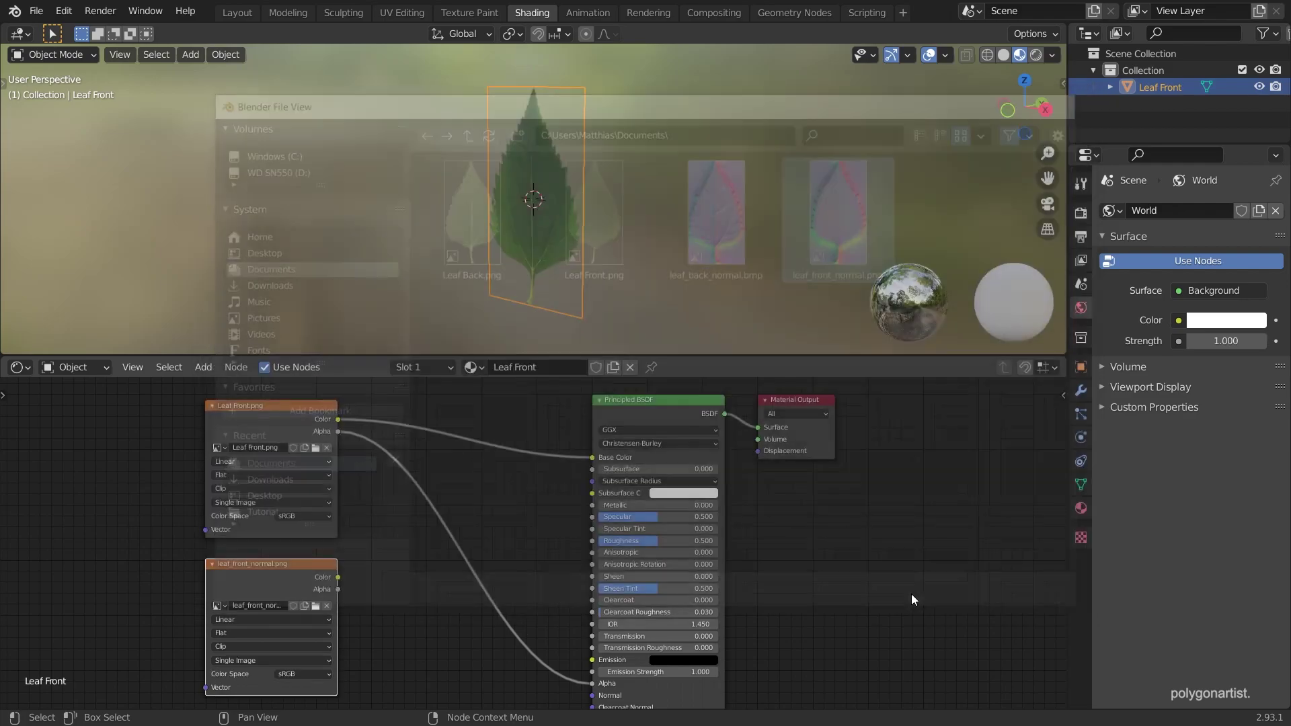
# Set the leaf_front_normal.png node's color space to Non-Color
pyautogui.scroll(2, 323, 632)
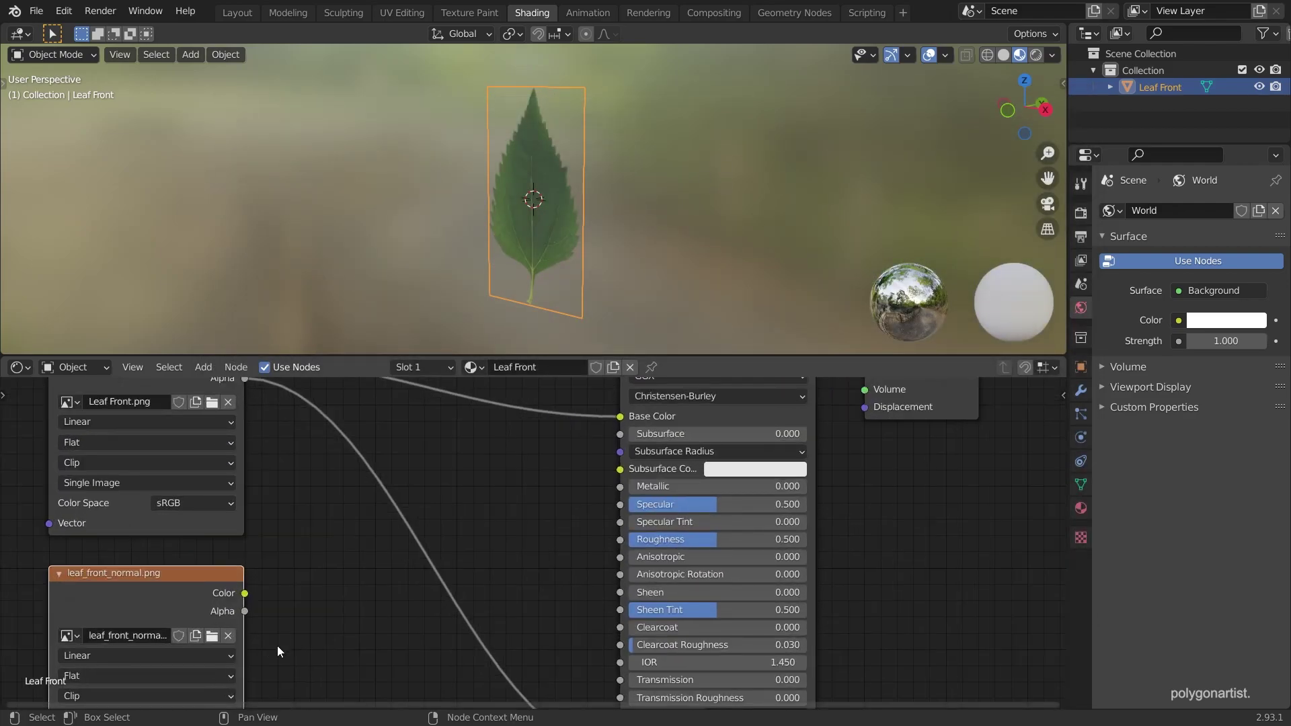
pyautogui.moveTo(273, 645); pyautogui.dragTo(501, 545, button='middle')
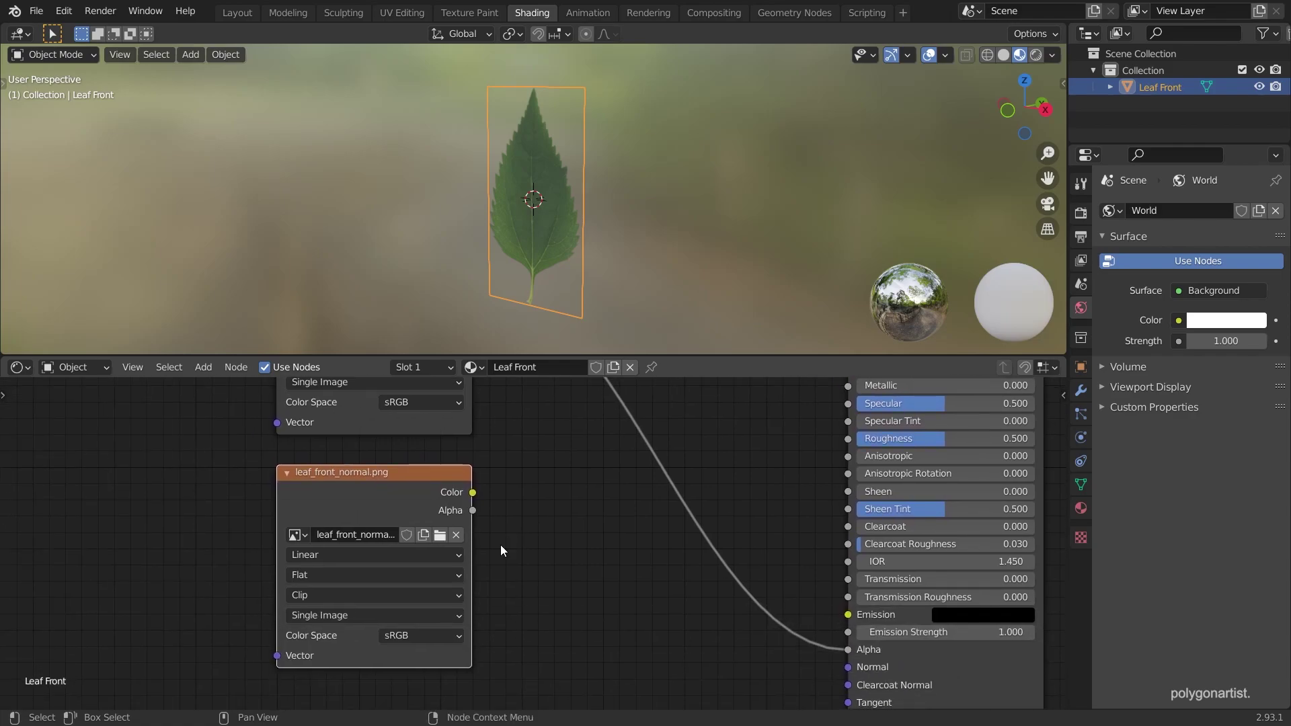
pyautogui.click(447, 635)
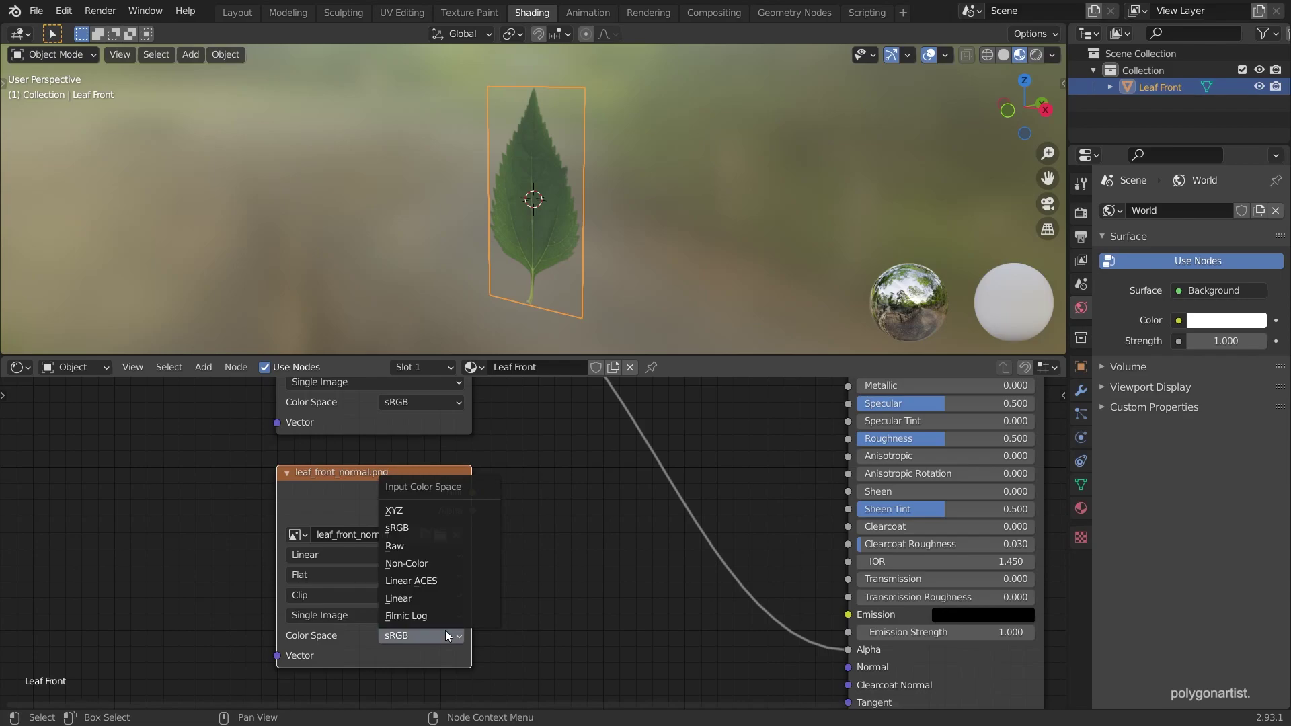
pyautogui.click(425, 567)
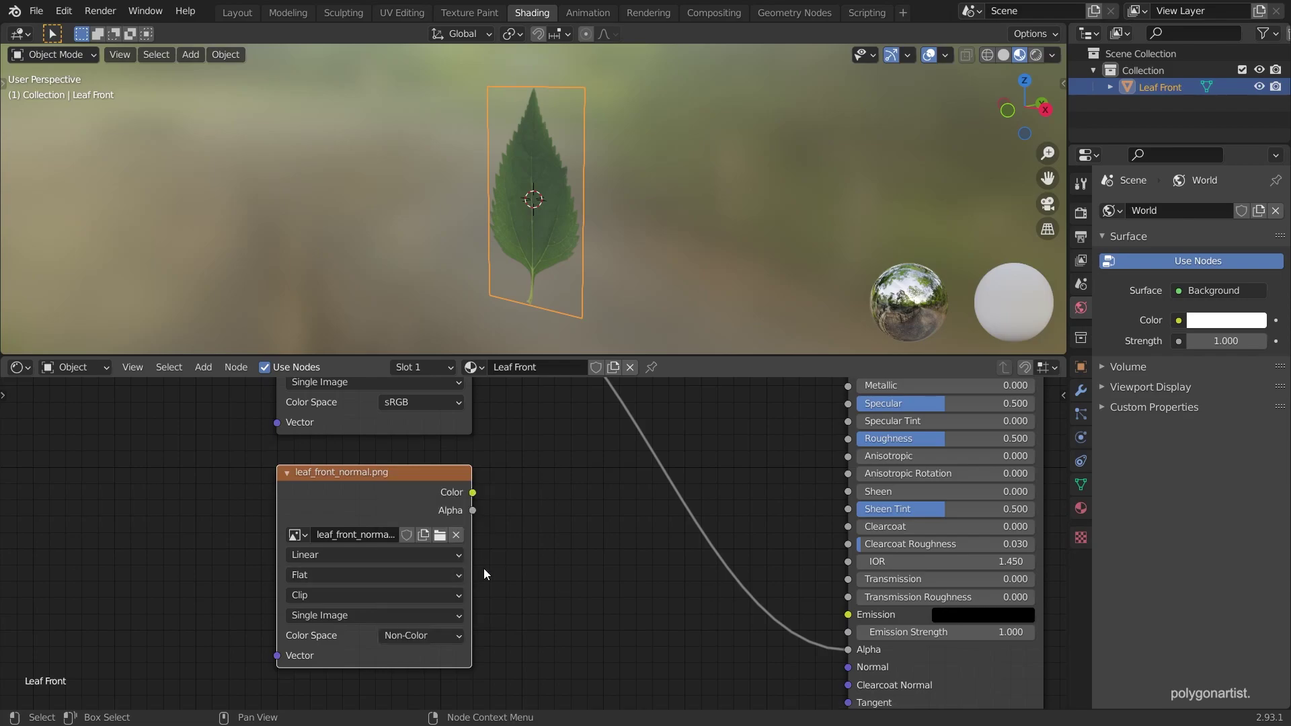
# Add a Bump node fed by the normal map's Color, driving the Principled BSDF Normal
pyautogui.hotkey('shift', 'a')
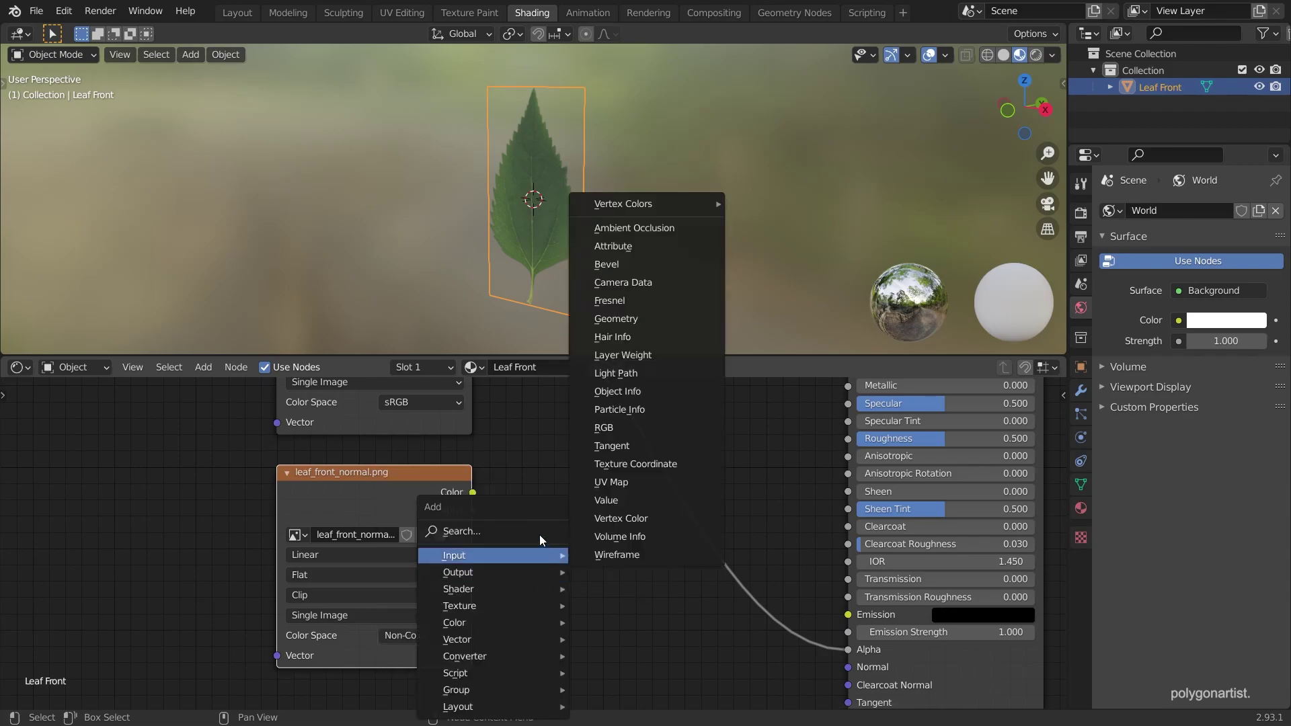
pyautogui.click(535, 534)
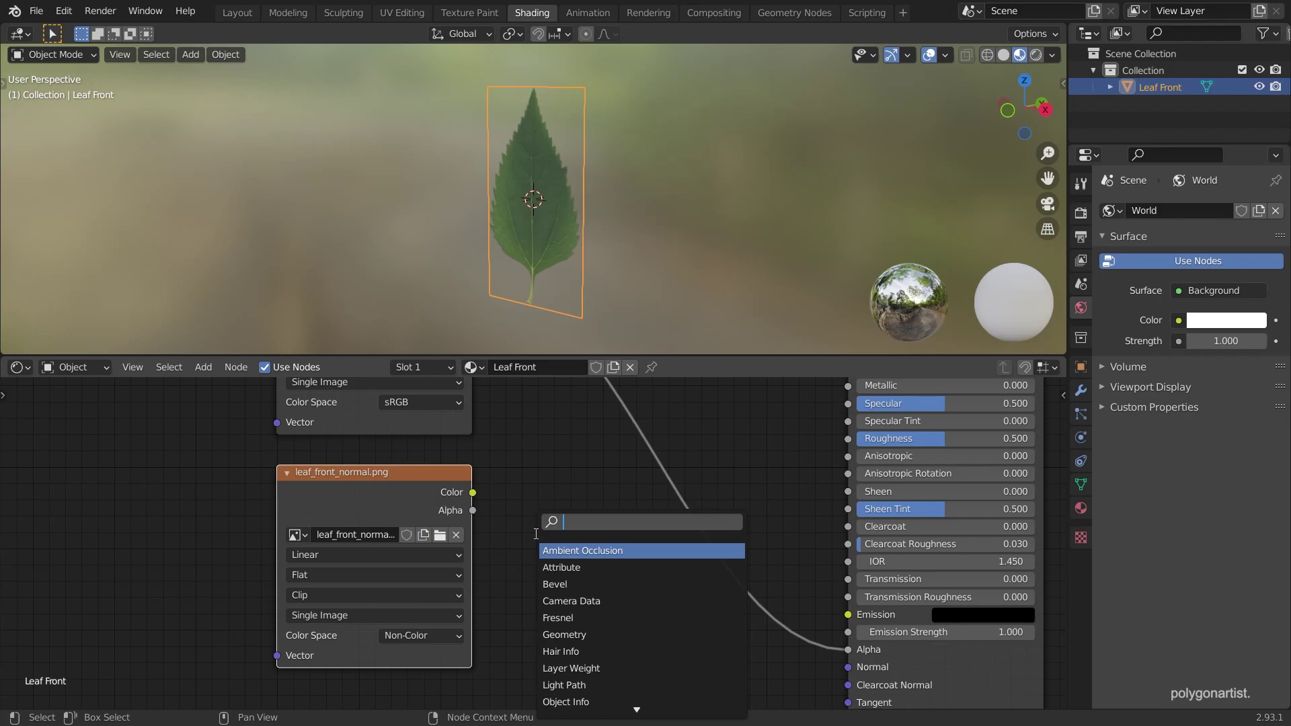
pyautogui.write('bump')
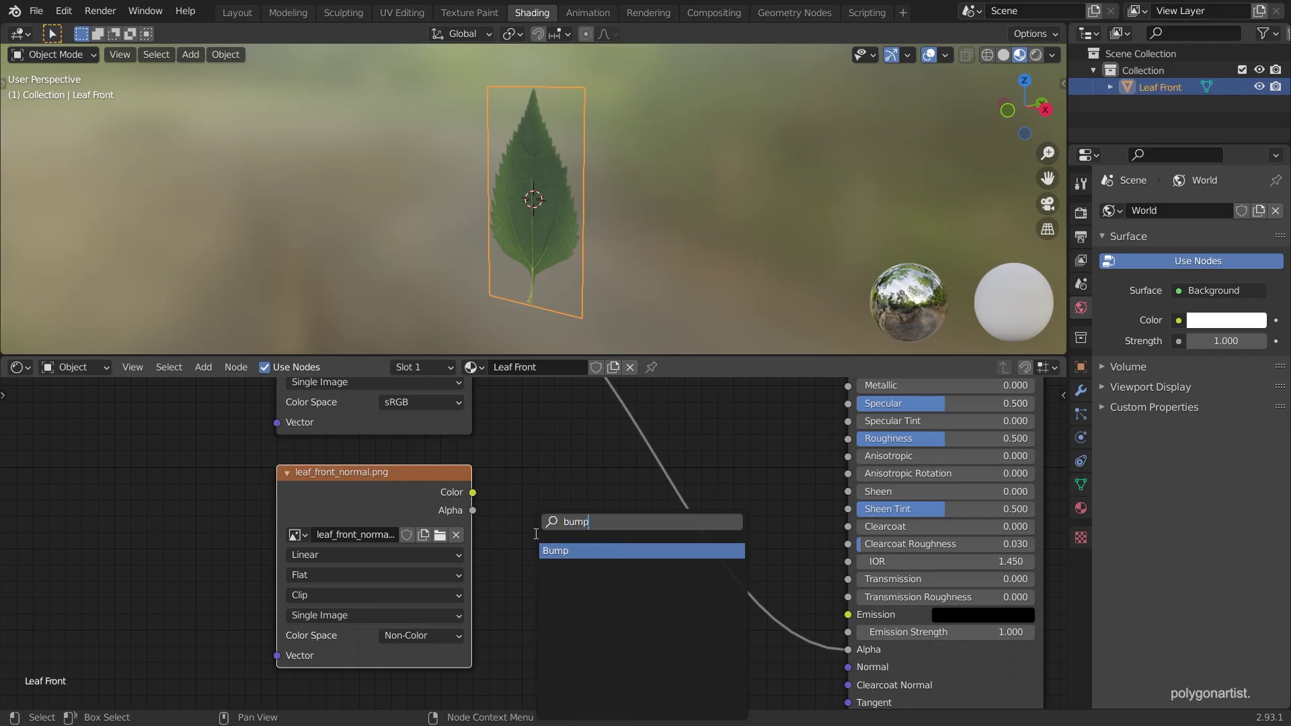
pyautogui.press('Return')
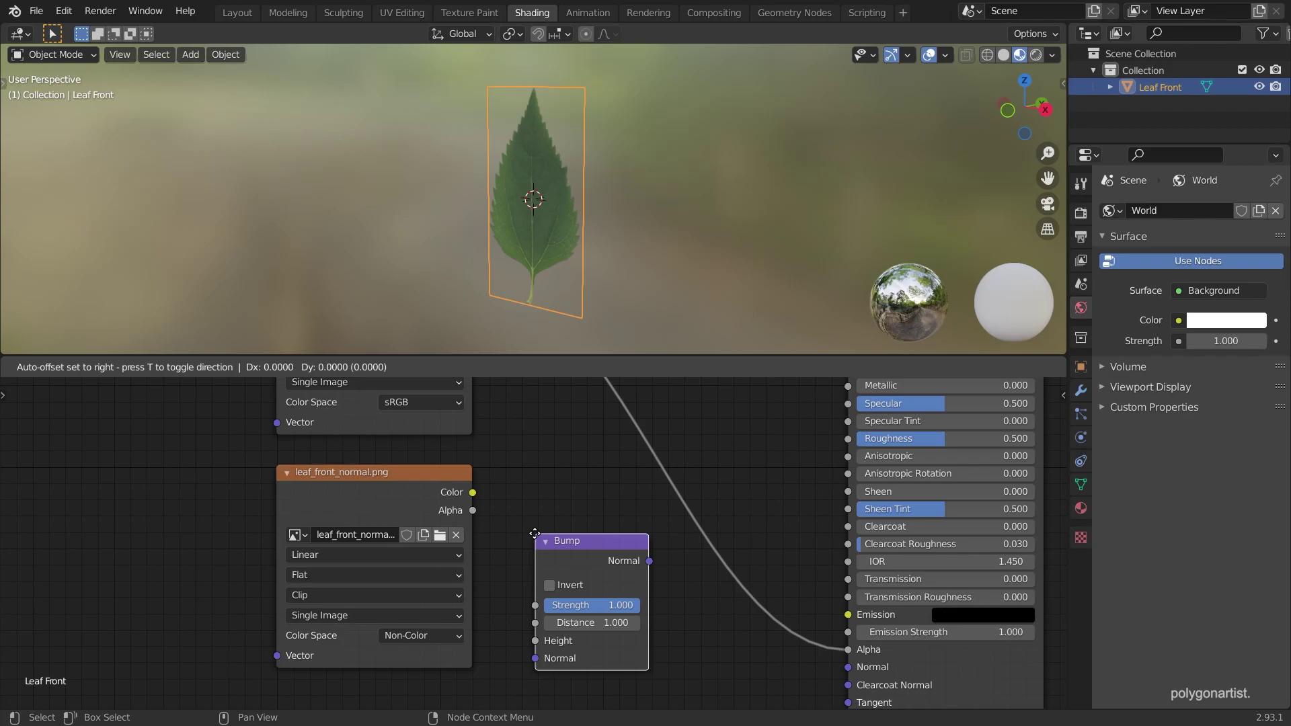
pyautogui.click(579, 550)
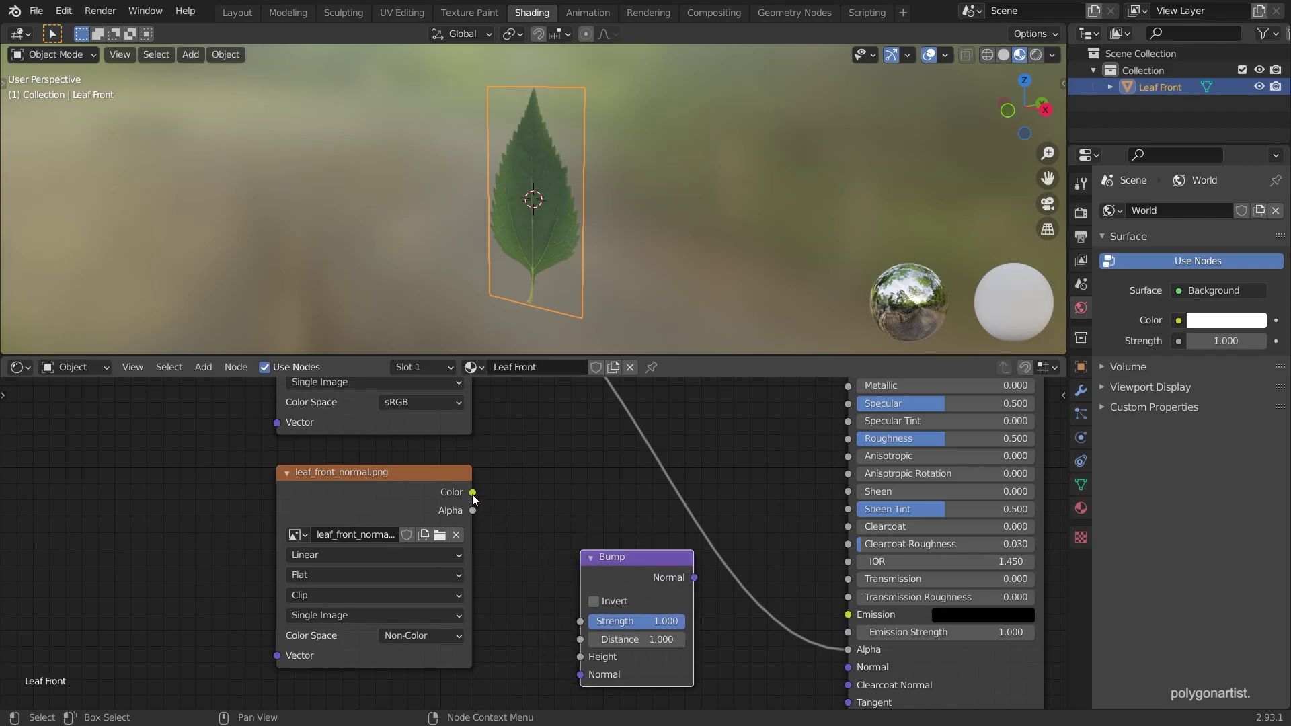
pyautogui.moveTo(473, 493); pyautogui.dragTo(577, 664)
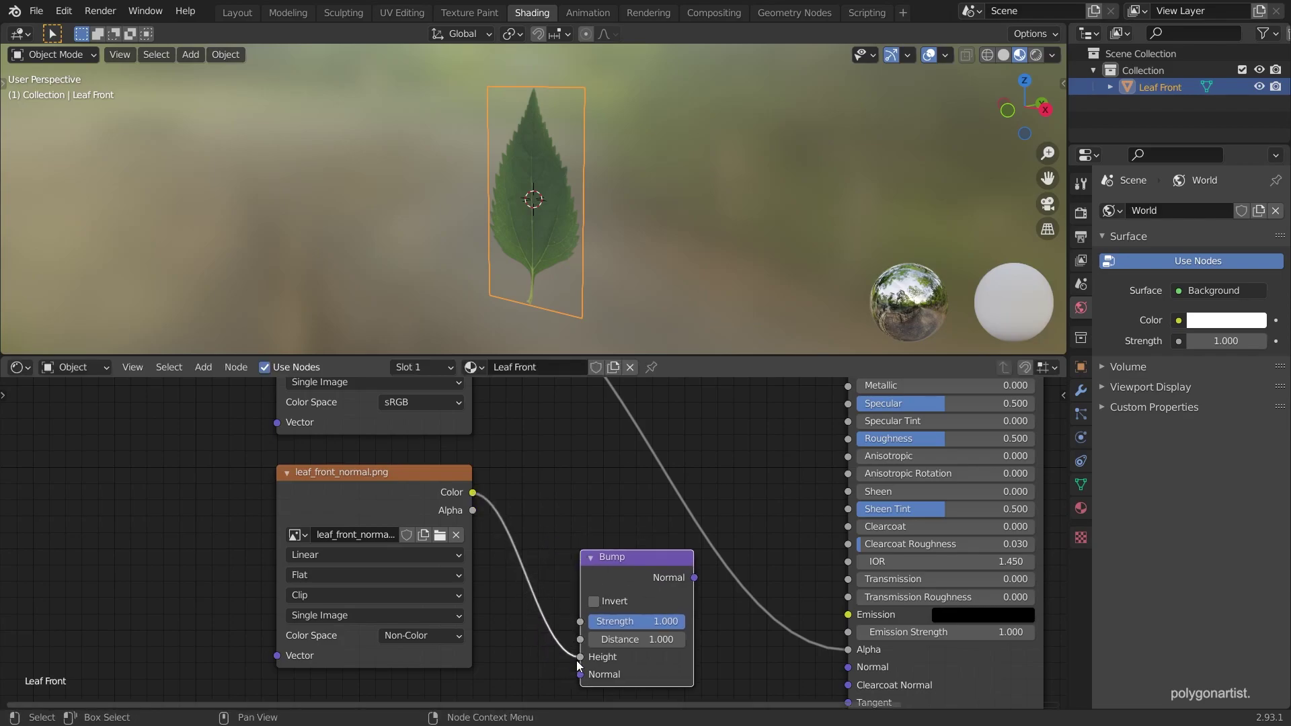
pyautogui.moveTo(695, 577); pyautogui.dragTo(833, 674)
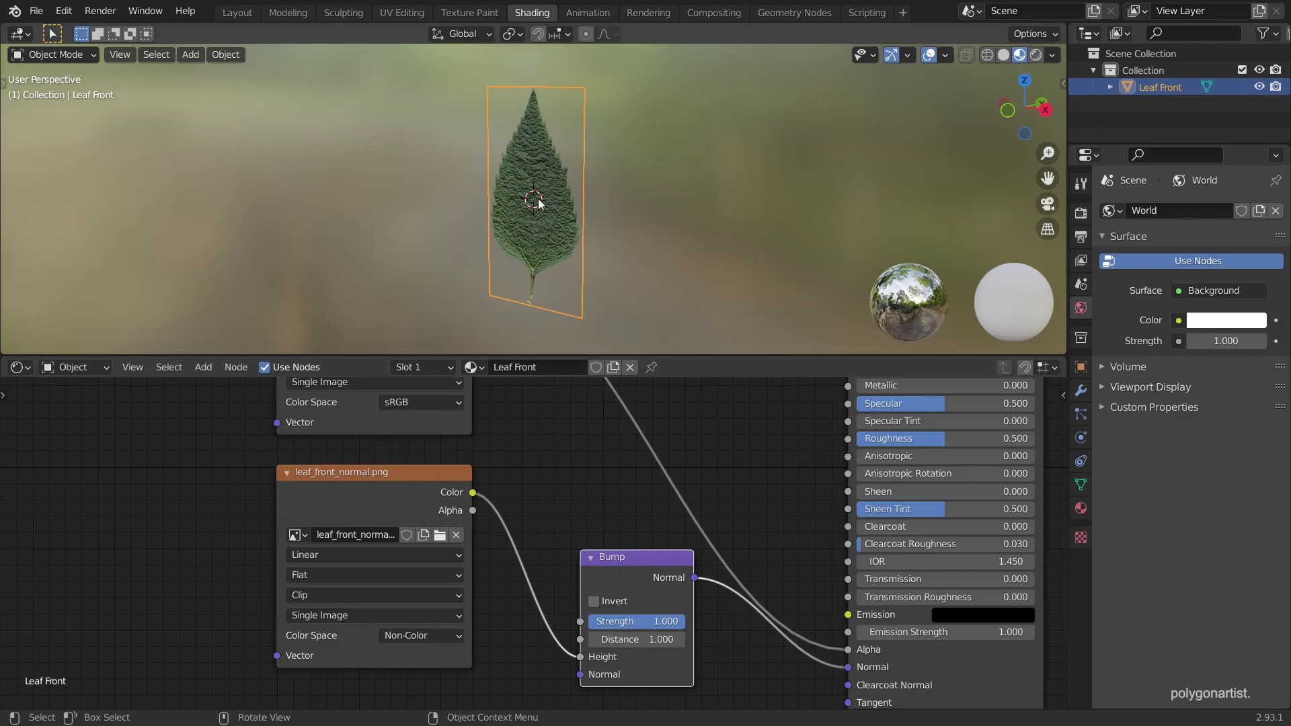
# Set the Bump Strength to 0.1
pyautogui.scroll(6, 555, 210)
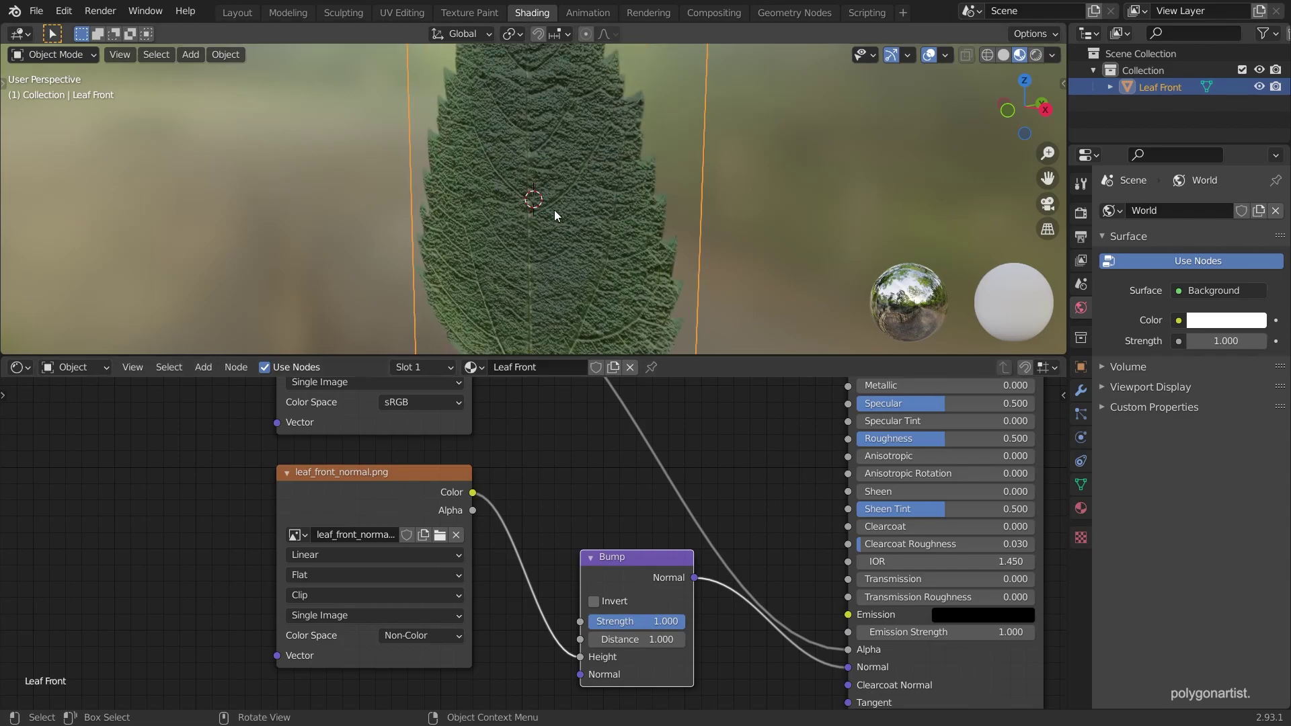
pyautogui.click(662, 628)
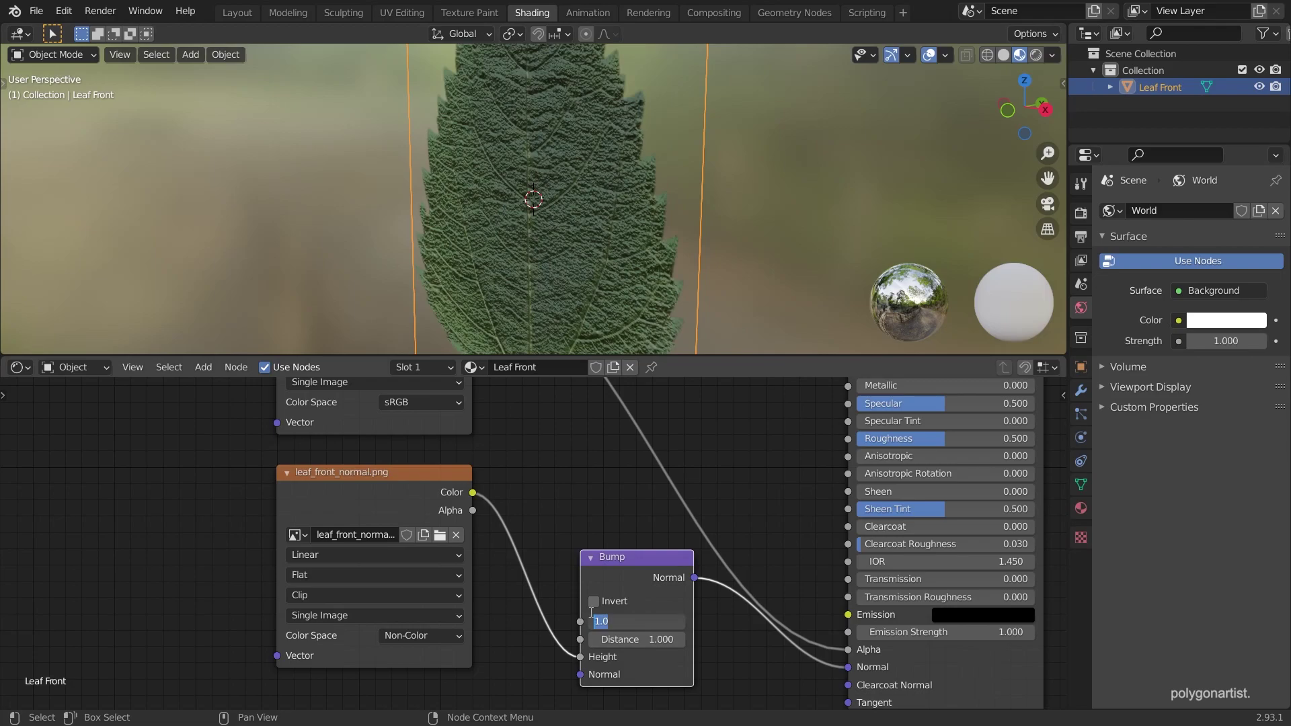
pyautogui.press('BackSpace')
pyautogui.write('0.05')
pyautogui.press('Return')
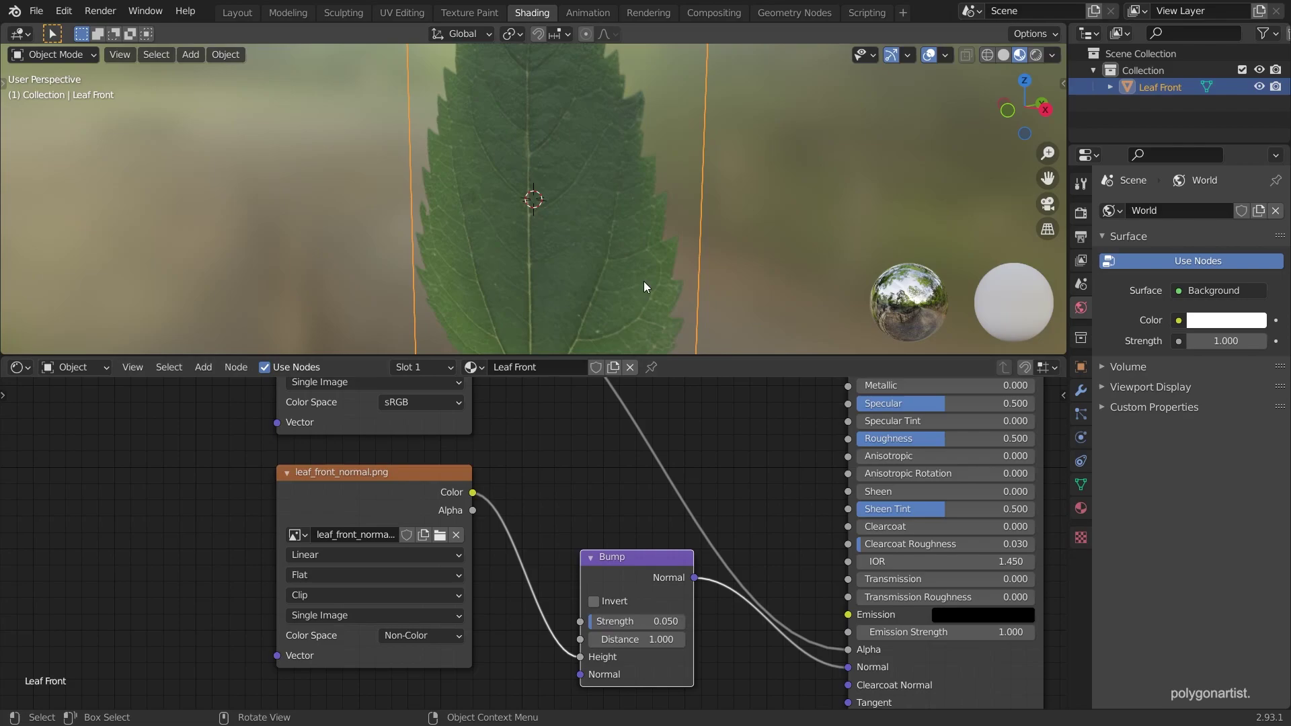
pyautogui.moveTo(645, 243)
pyautogui.mouseDown(button='middle')
pyautogui.moveTo(648, 212)
pyautogui.moveTo(604, 210)
pyautogui.moveTo(660, 225)
pyautogui.mouseUp(button='middle')
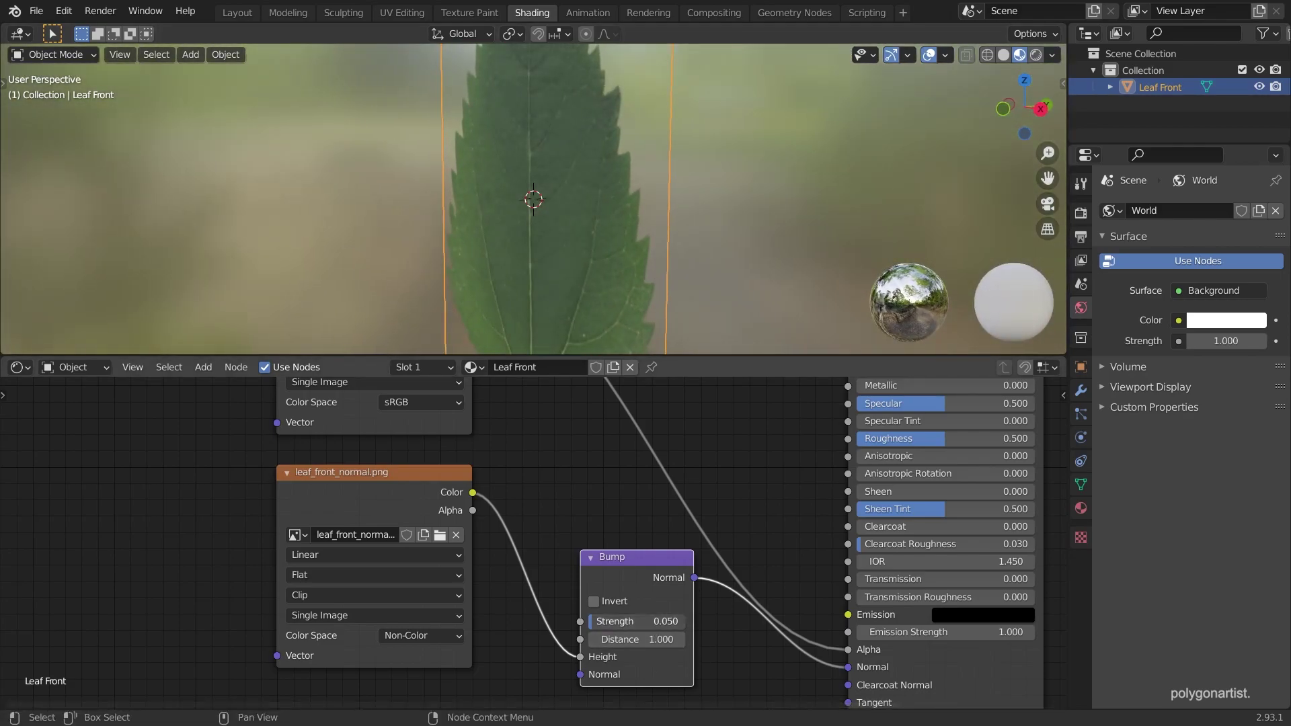
pyautogui.click(626, 621)
pyautogui.doubleClick(607, 619)
pyautogui.write('1')
pyautogui.press('Return')
pyautogui.scroll(-4, 582, 486)
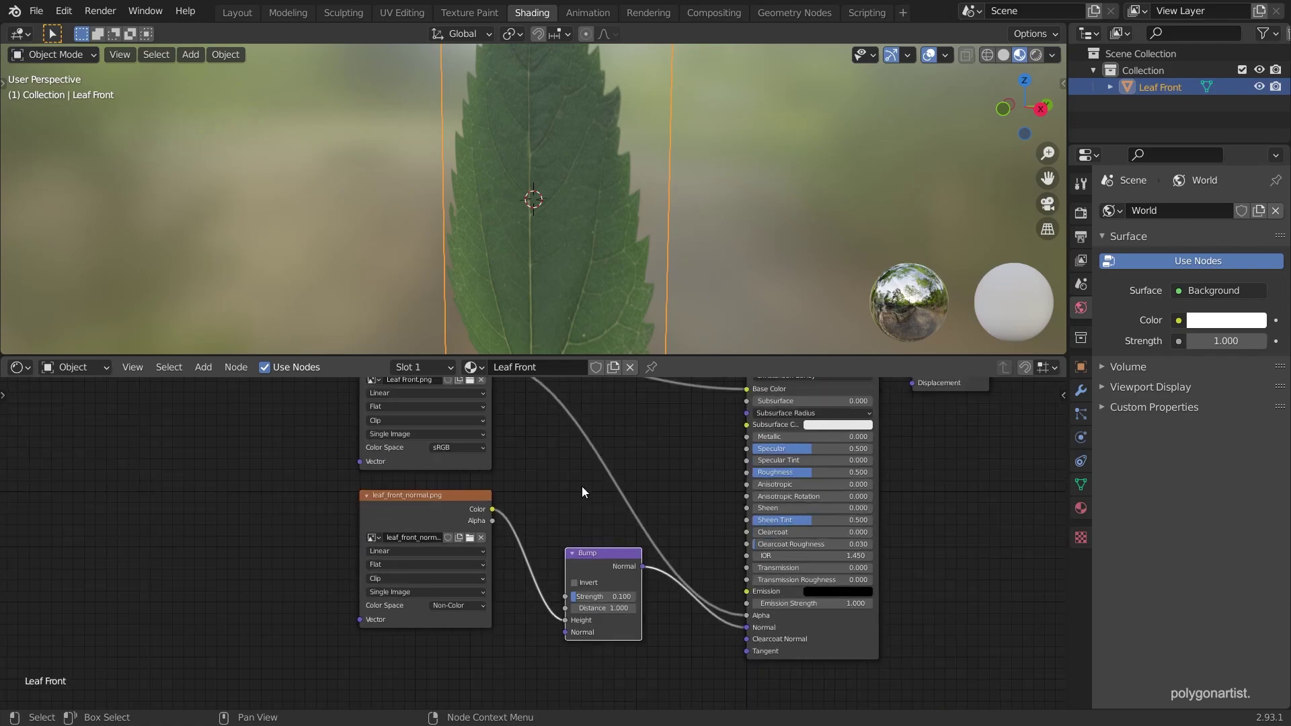
# Duplicate the Principled BSDF, Bump and both image nodes, placing the copy below
pyautogui.moveTo(556, 485); pyautogui.dragTo(634, 505, button='middle')
pyautogui.click(822, 402)
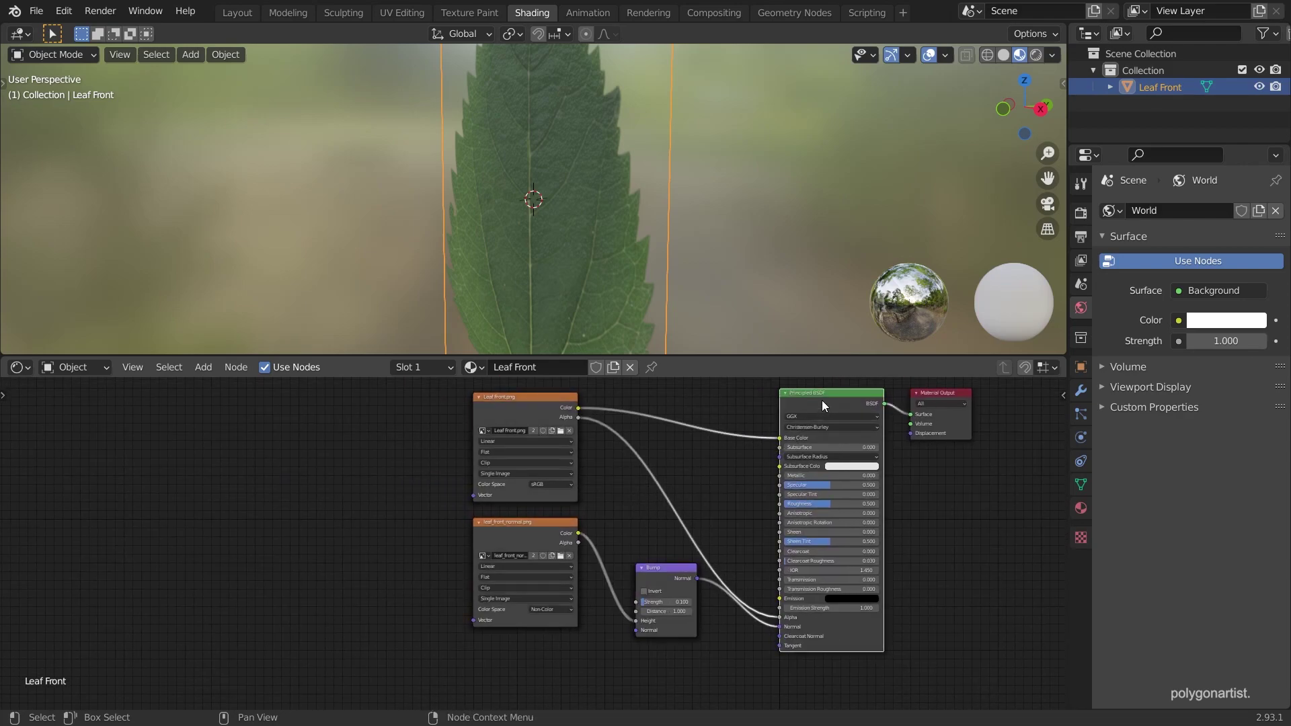
pyautogui.keyDown('shift'); pyautogui.click(646, 567); pyautogui.keyUp('shift')
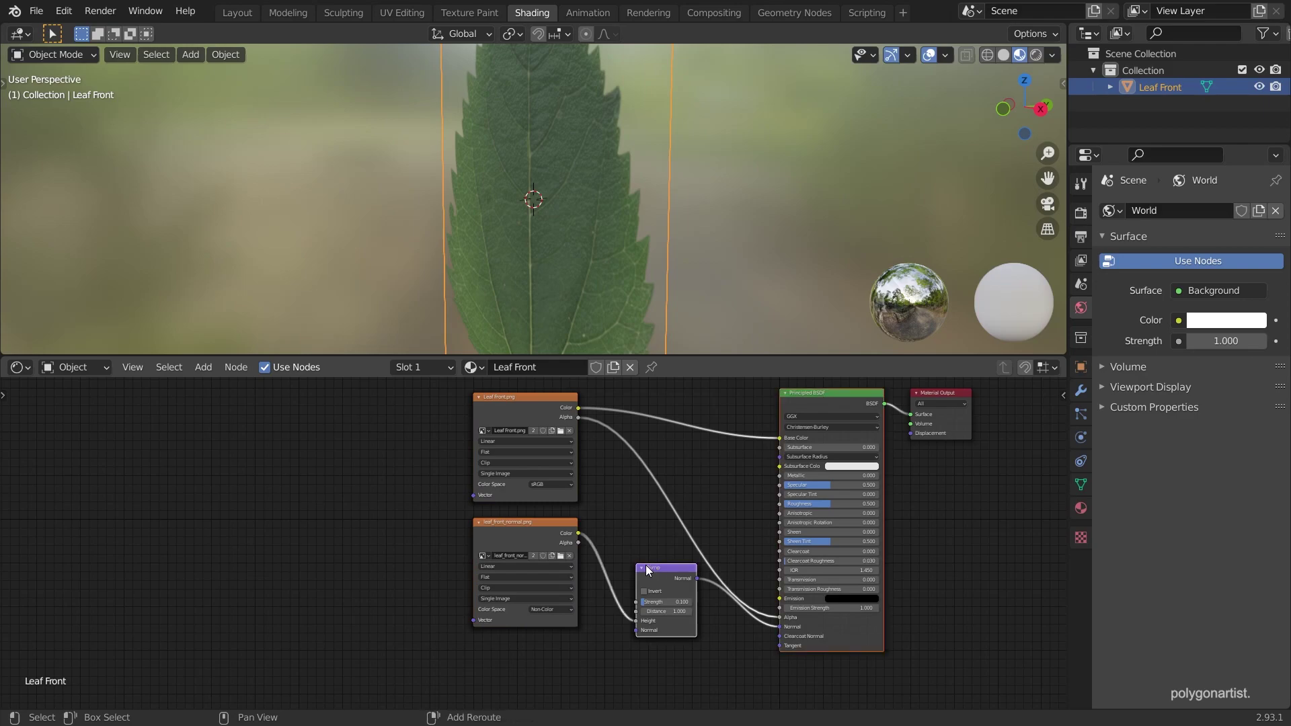
pyautogui.keyDown('shift'); pyautogui.click(541, 522); pyautogui.keyUp('shift')
pyautogui.keyDown('shift'); pyautogui.click(515, 401); pyautogui.keyUp('shift')
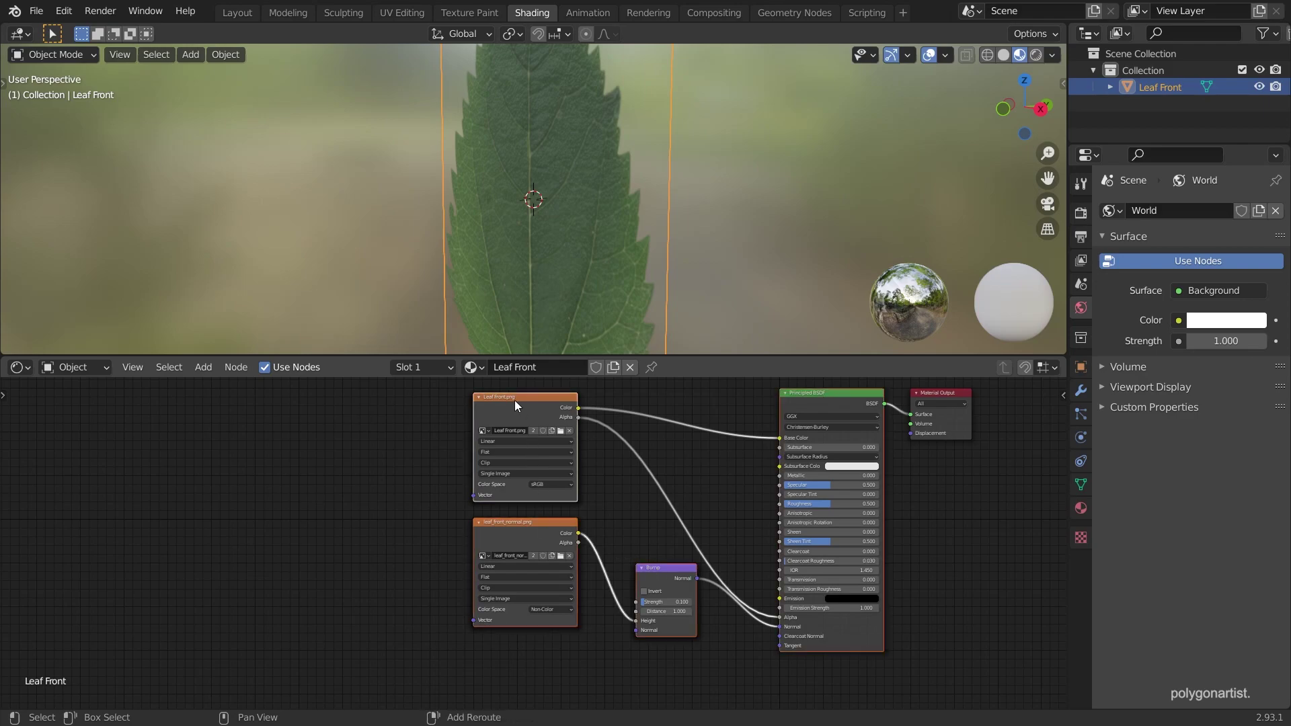
pyautogui.hotkey('shift', 'd')
pyautogui.click(534, 624)
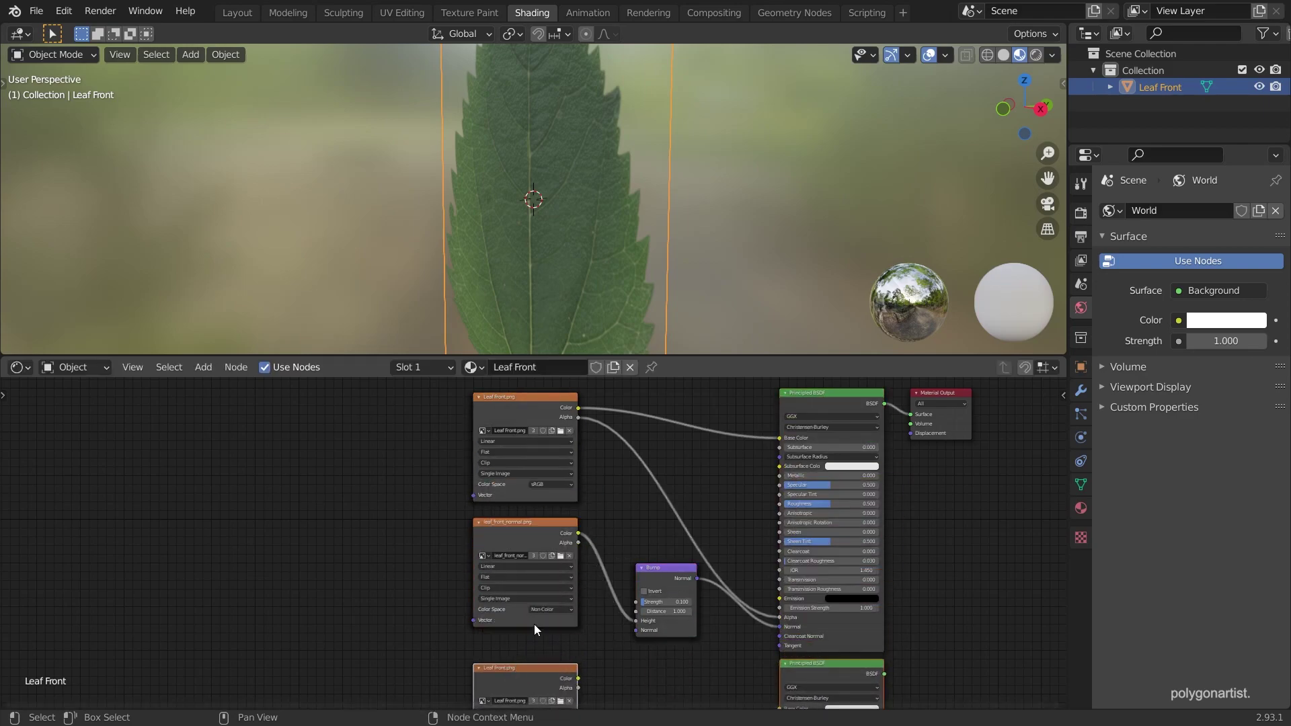
pyautogui.moveTo(534, 624); pyautogui.dragTo(471, 356, button='middle')
pyautogui.scroll(2, 632, 533)
# Wire the copy's texture Color and Alpha and its Bump Normal into the lower shader
pyautogui.moveTo(500, 438); pyautogui.dragTo(754, 476)
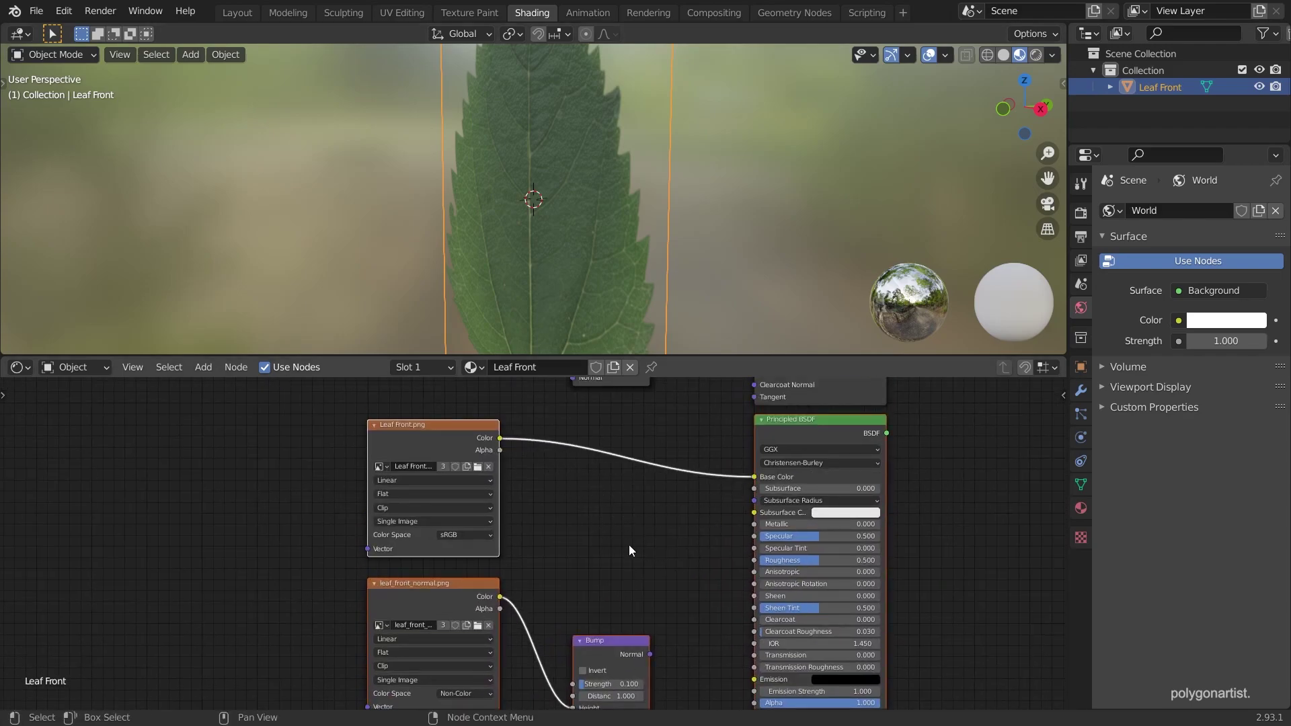
pyautogui.hotkey('ctrl', 'space')
pyautogui.scroll(1, 563, 354)
pyautogui.moveTo(485, 307); pyautogui.dragTo(817, 639)
pyautogui.moveTo(681, 574); pyautogui.dragTo(817, 654)
pyautogui.moveTo(497, 540); pyautogui.dragTo(469, 572, button='middle')
# Load Leaf Back.png into the copied color image node
pyautogui.click(440, 360)
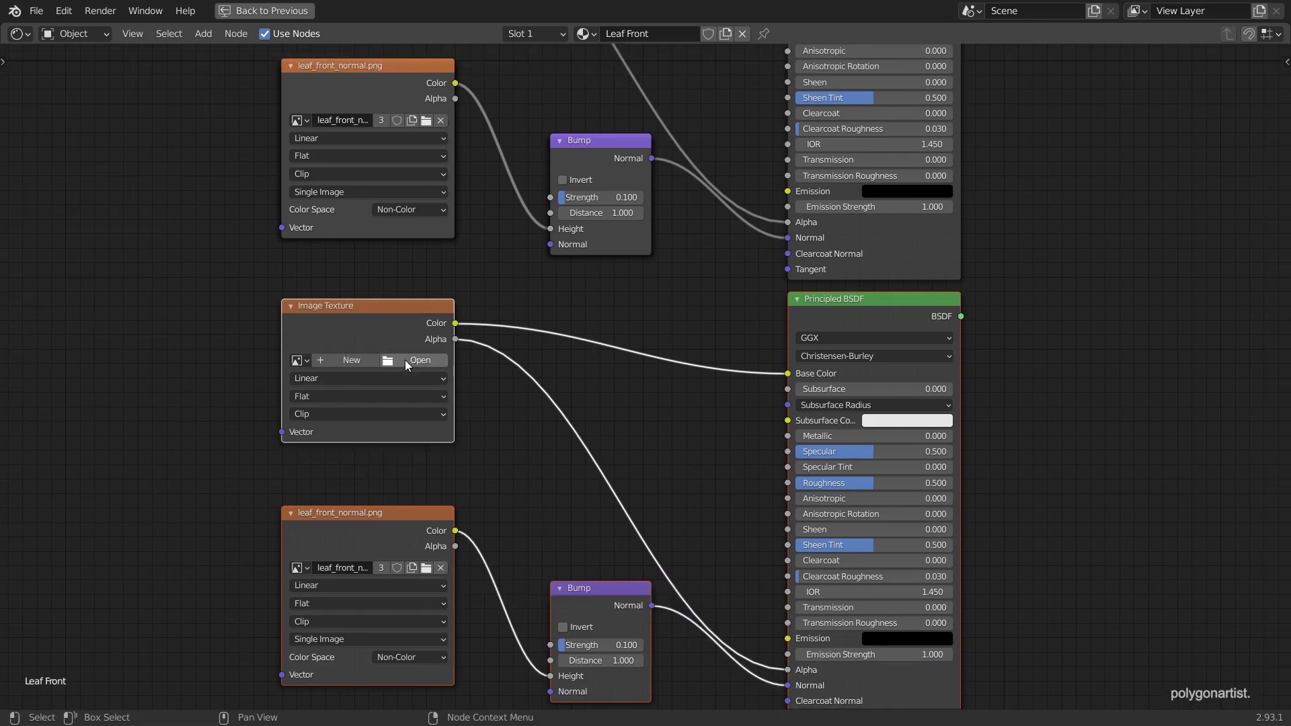
pyautogui.click(405, 361)
pyautogui.click(264, 273)
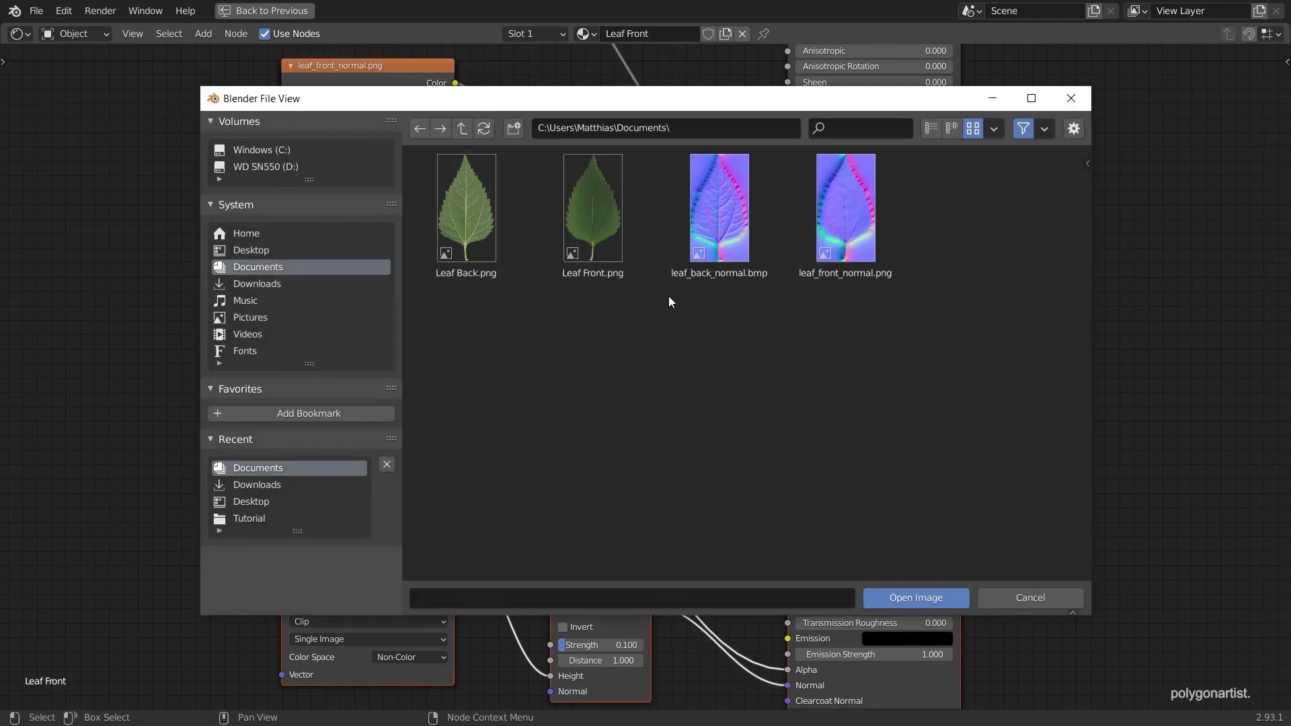
pyautogui.doubleClick(470, 252)
# Load leaf_back_normal.bmp into the copied normal-map image node
pyautogui.click(441, 568)
pyautogui.click(300, 568)
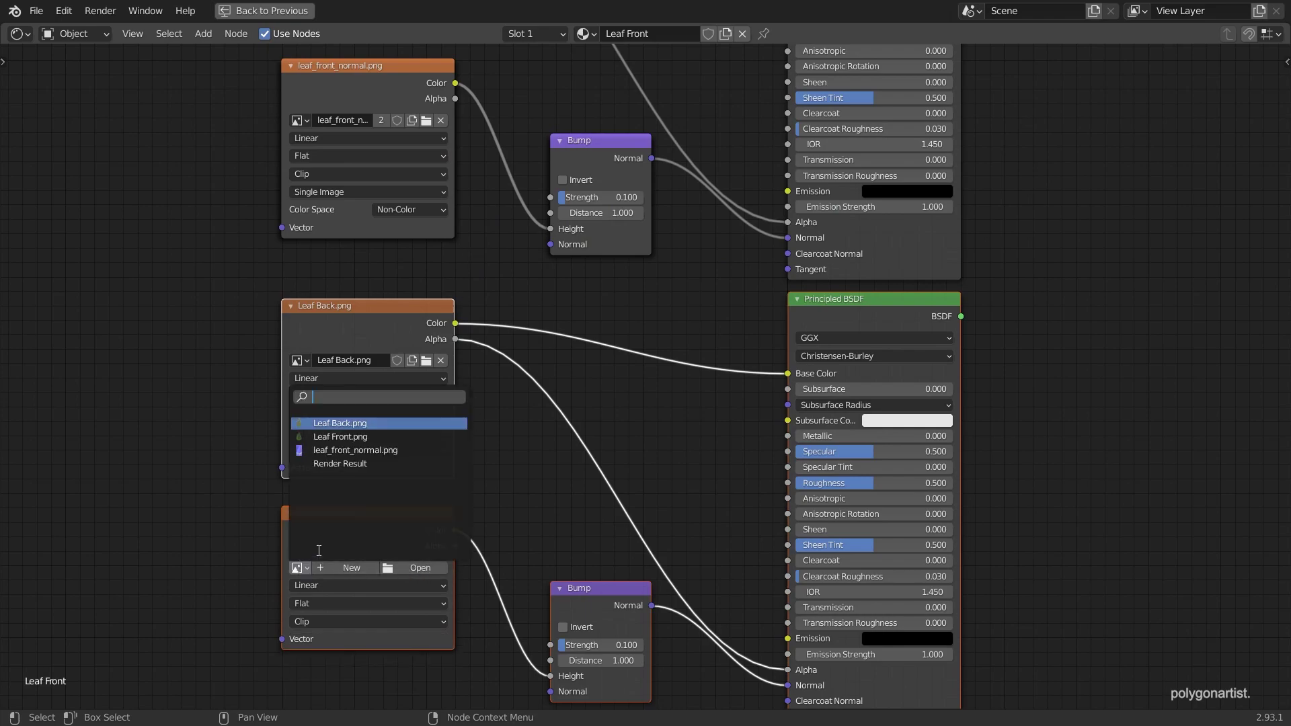
pyautogui.click(420, 567)
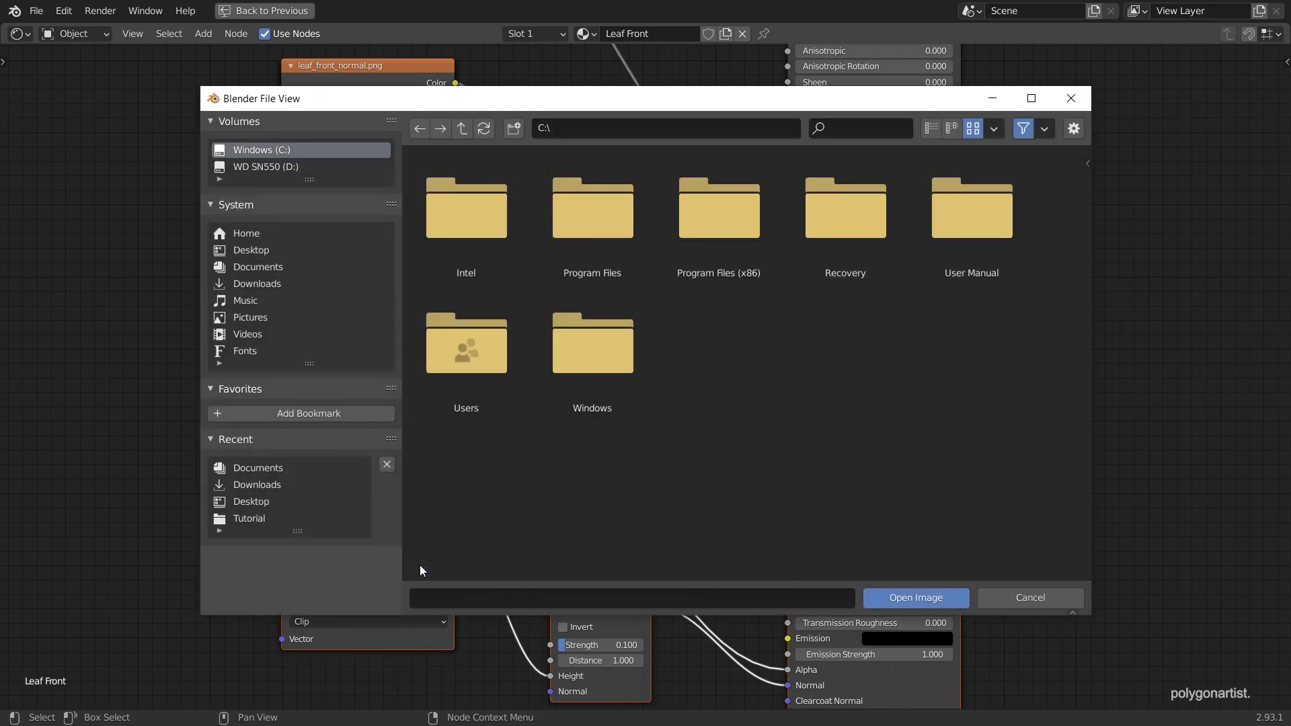
pyautogui.click(268, 270)
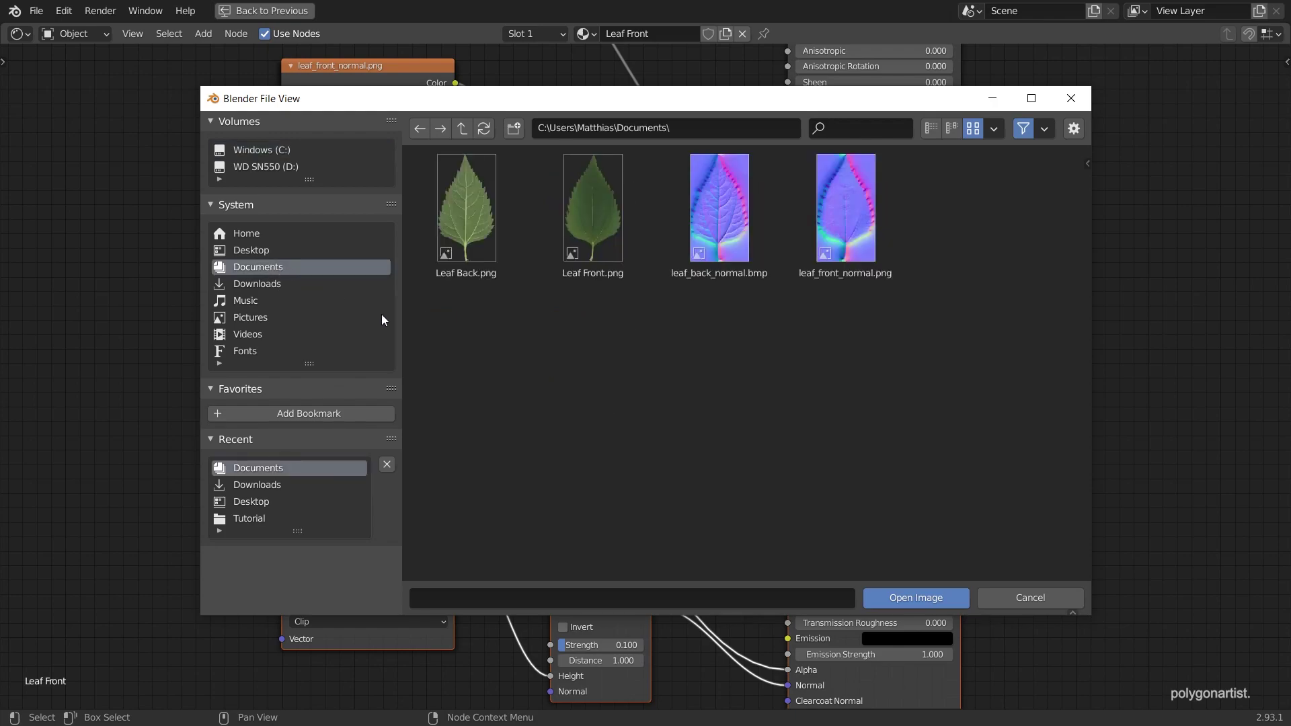
pyautogui.click(719, 208)
pyautogui.click(916, 598)
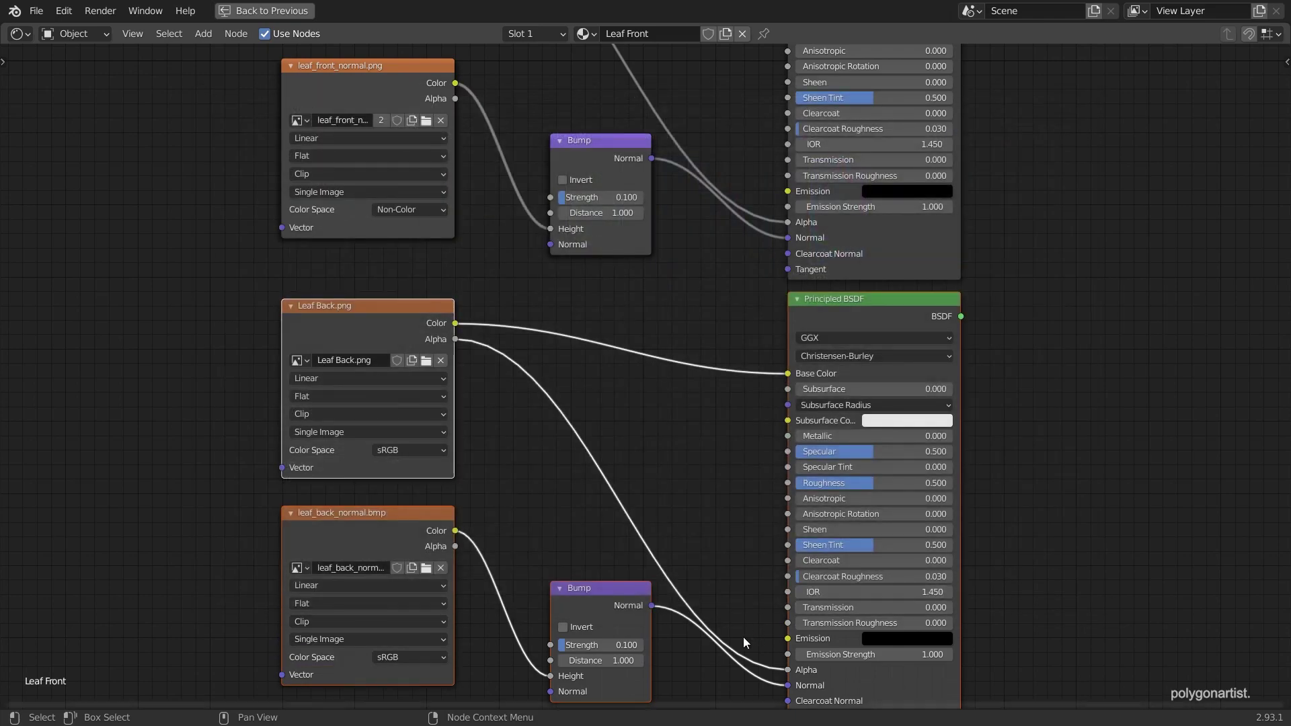
pyautogui.scroll(-1, 728, 618)
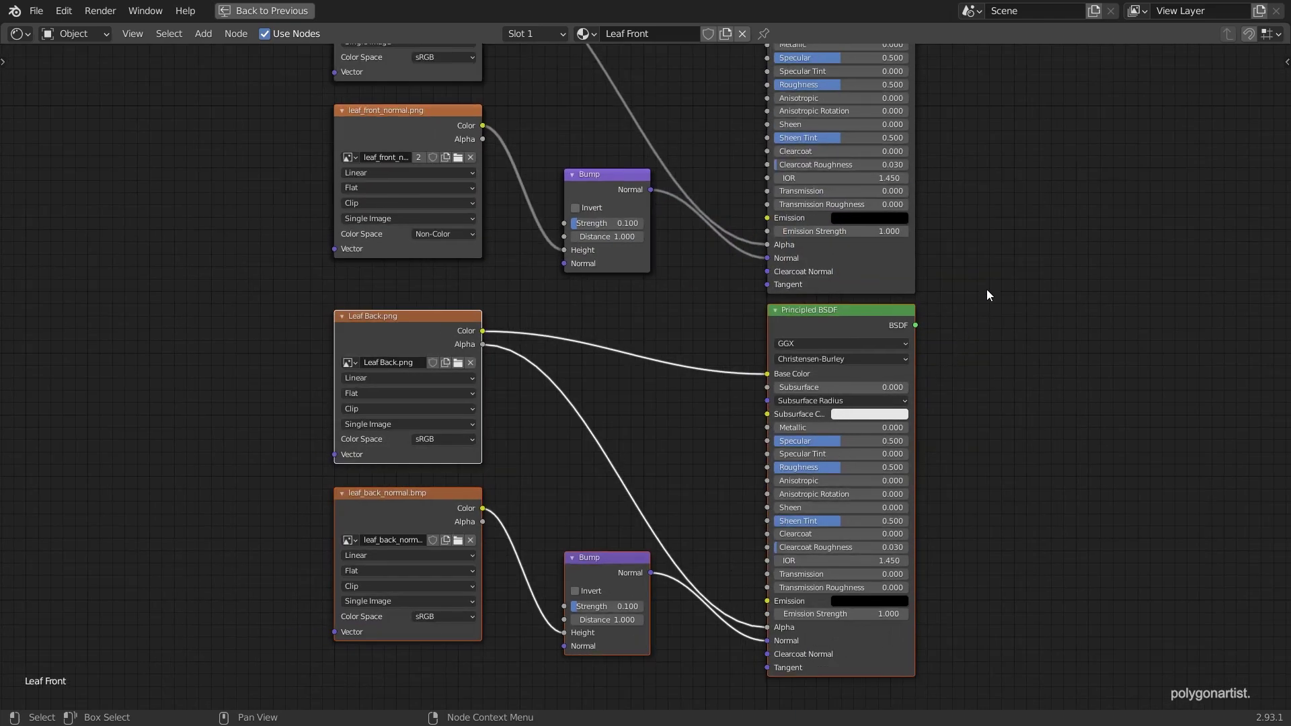
pyautogui.moveTo(985, 269); pyautogui.dragTo(784, 497, button='middle')
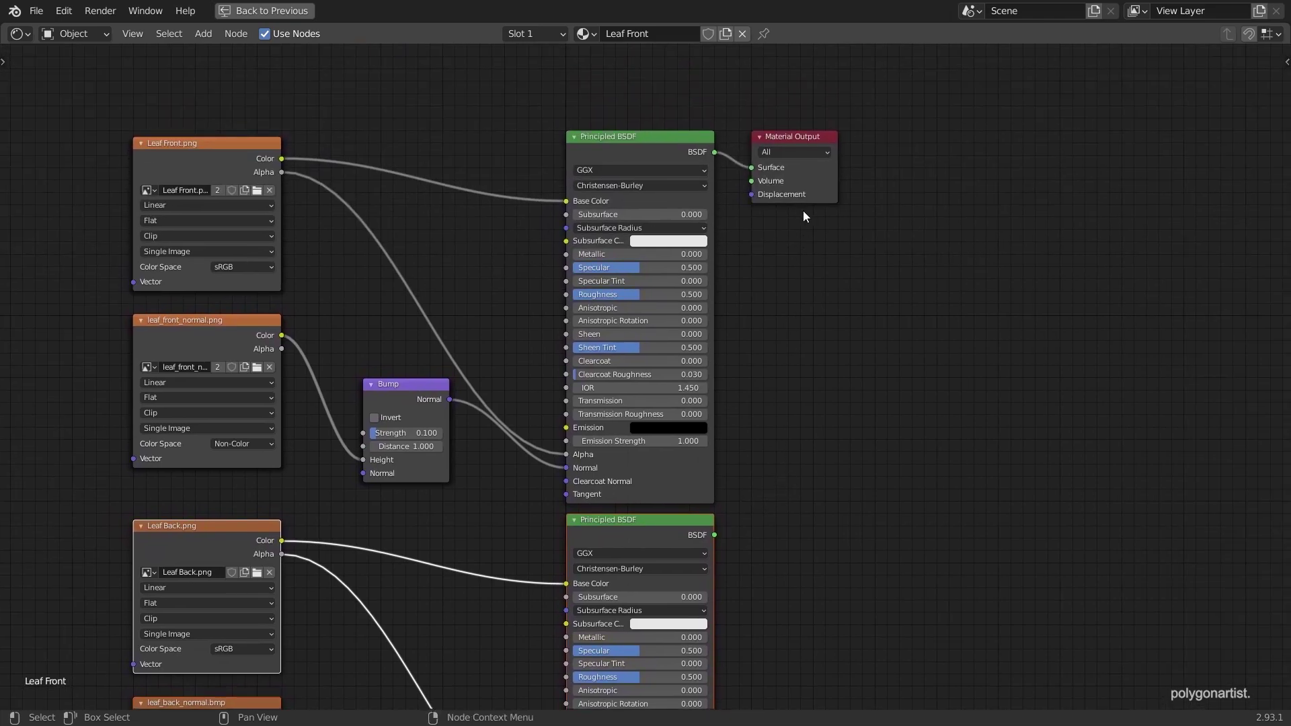
# Insert a Mix Shader before Material Output, feeding the upper BSDF first and the lower second
pyautogui.moveTo(778, 134); pyautogui.dragTo(1075, 228)
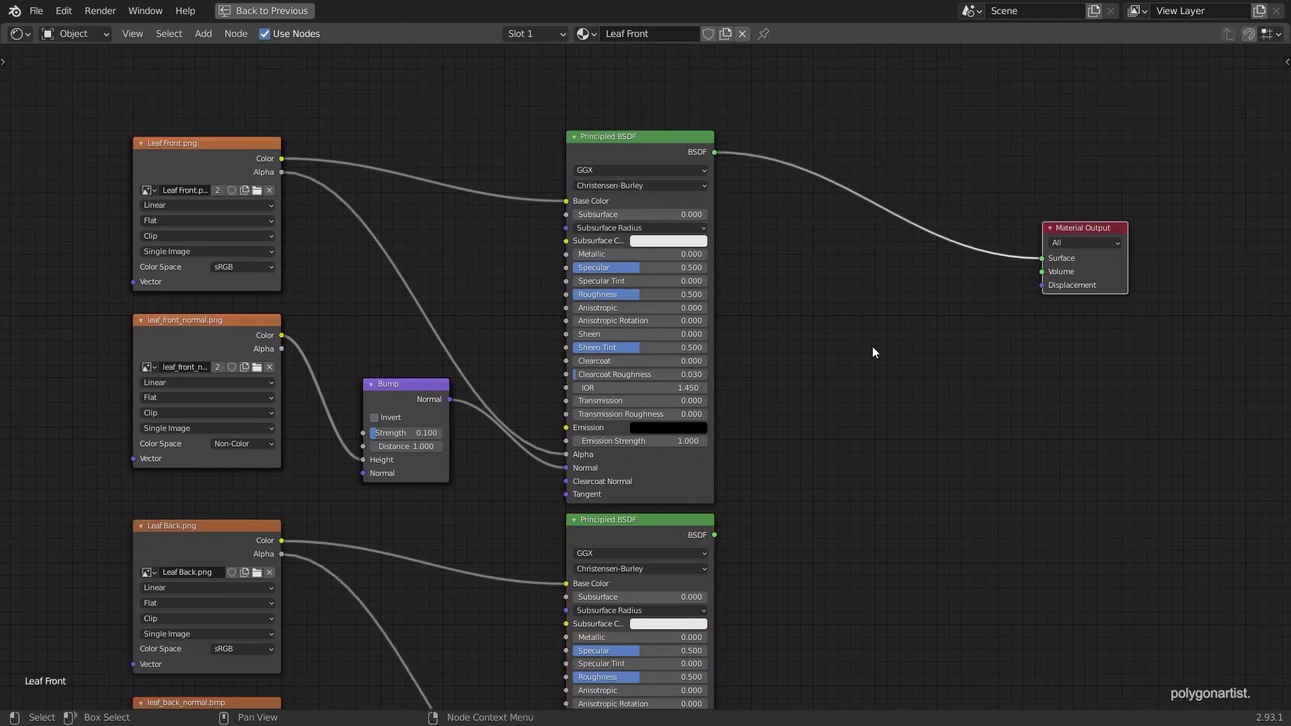
pyautogui.hotkey('shift', 'a')
pyautogui.click(824, 362)
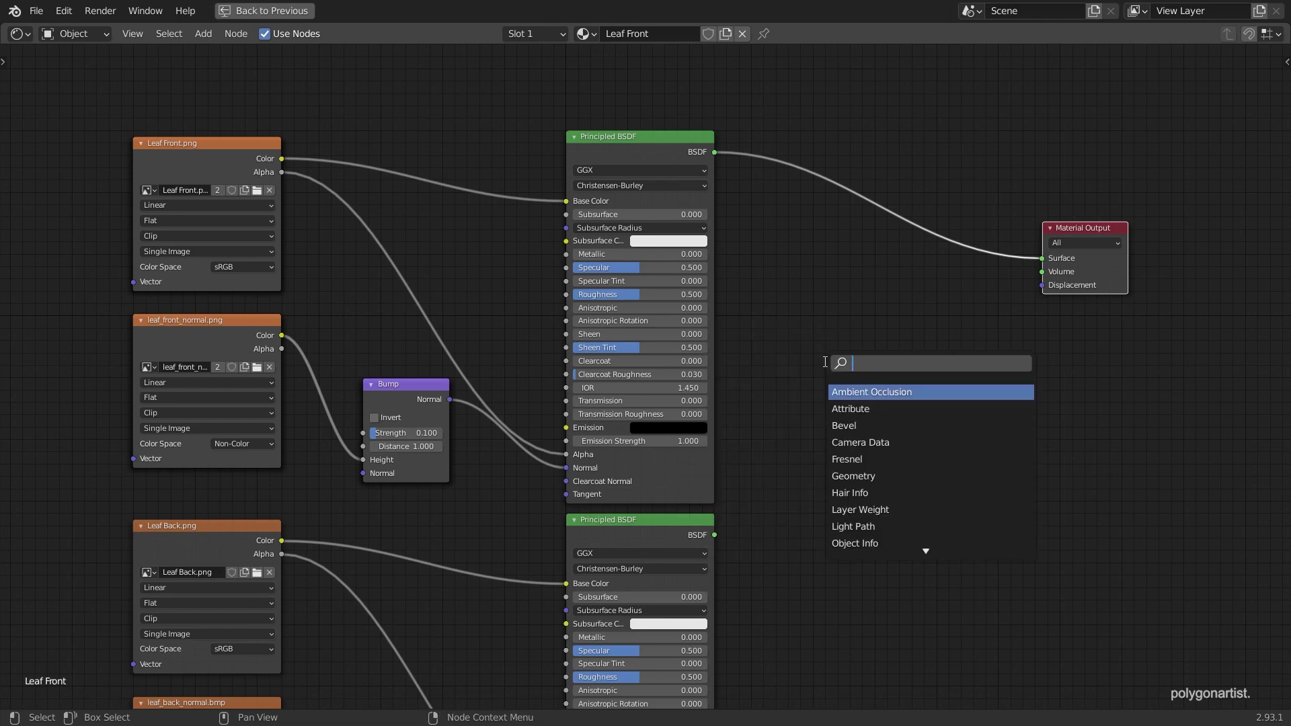
pyautogui.write('mix')
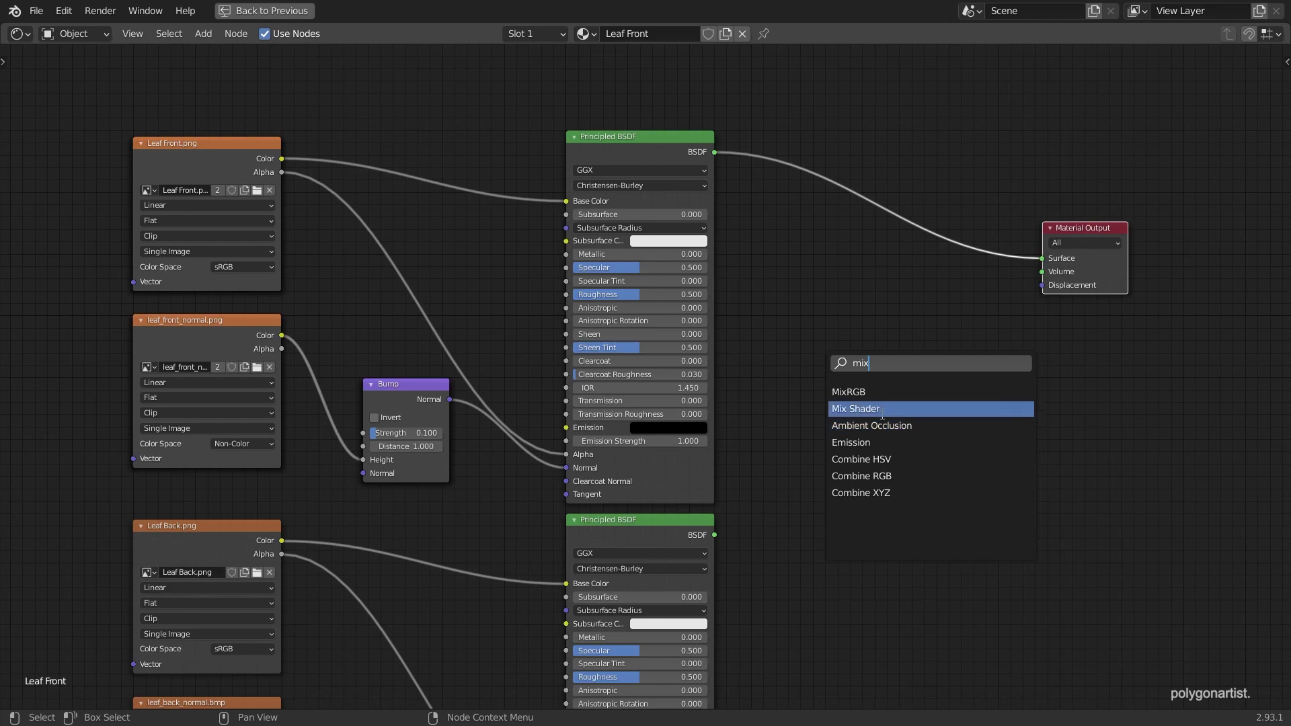
pyautogui.click(856, 409)
pyautogui.click(947, 280)
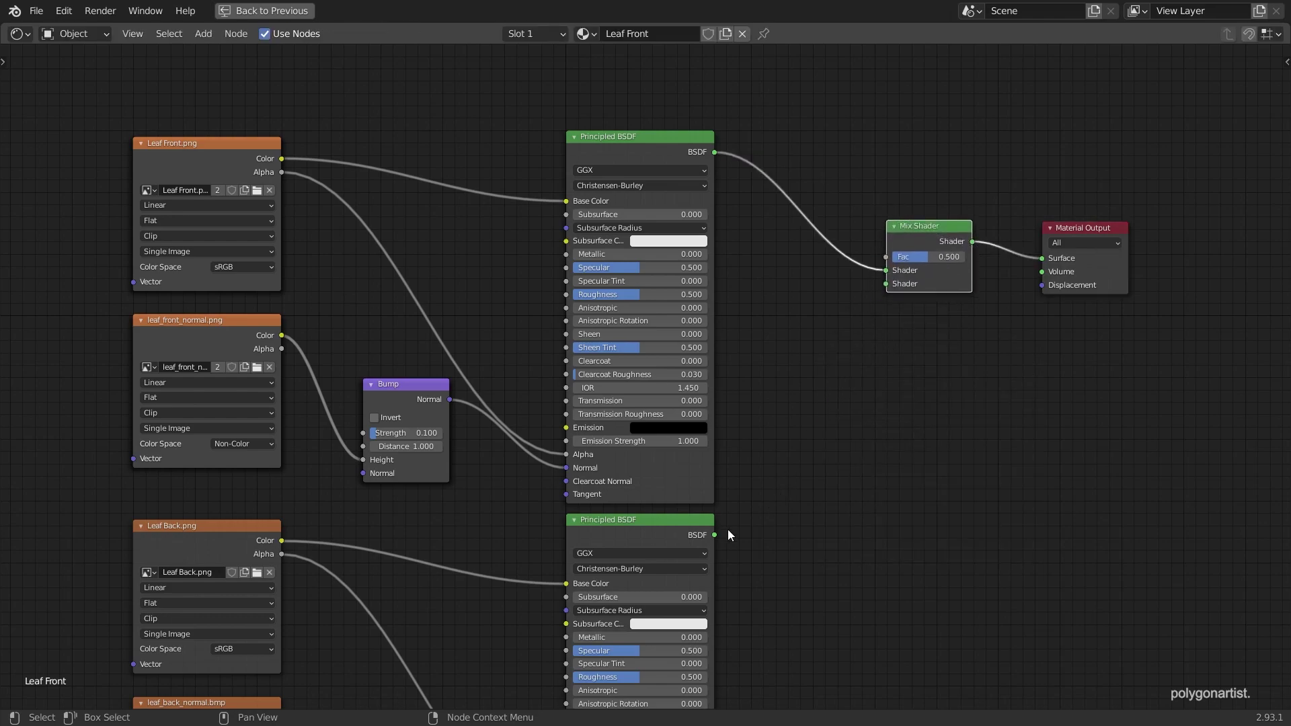
pyautogui.moveTo(716, 535); pyautogui.dragTo(886, 284)
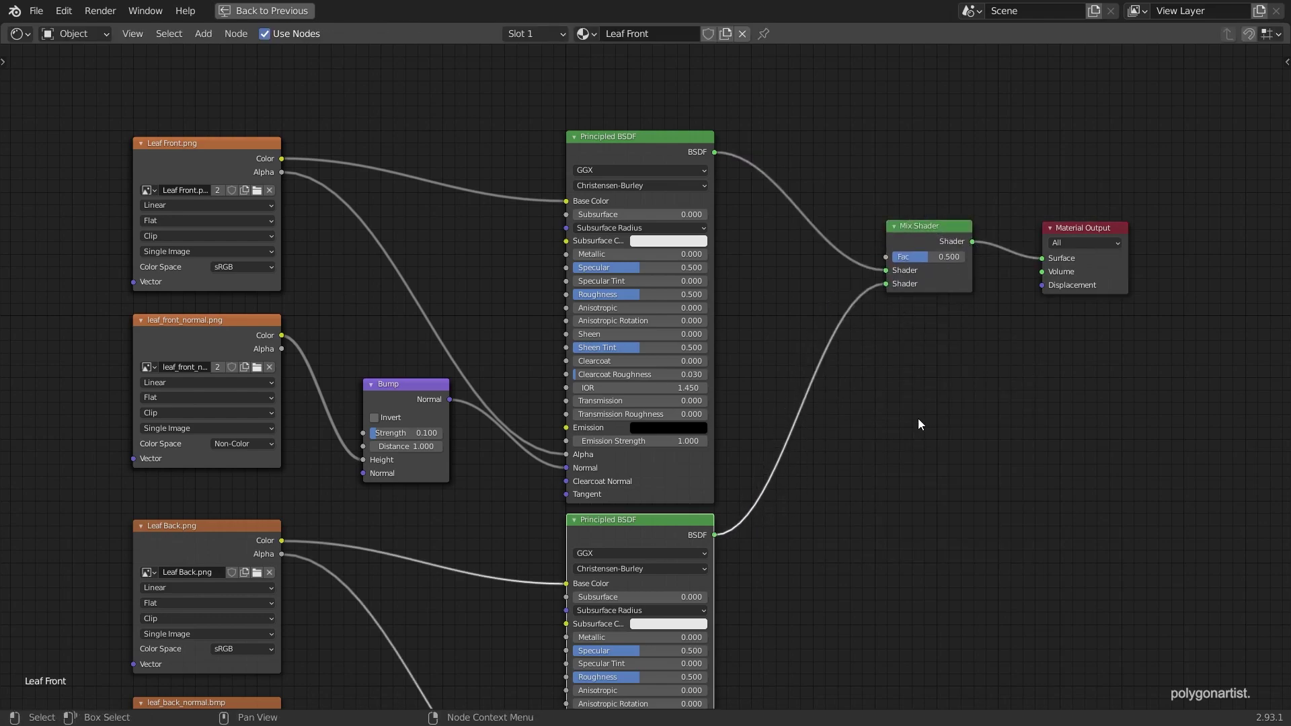
# Add a Geometry node whose Backfacing output drives the Mix Shader Fac, then restore the layout
pyautogui.hotkey('shift', 'a')
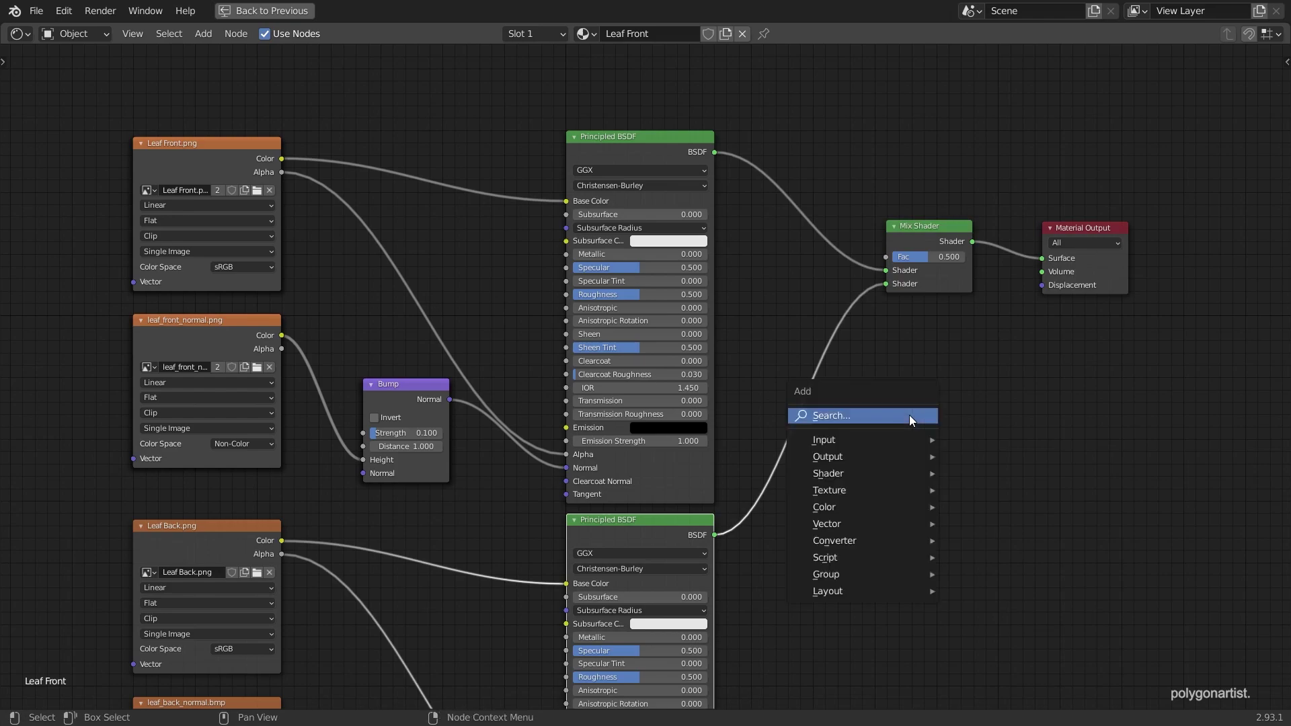
pyautogui.click(909, 415)
pyautogui.write('geo')
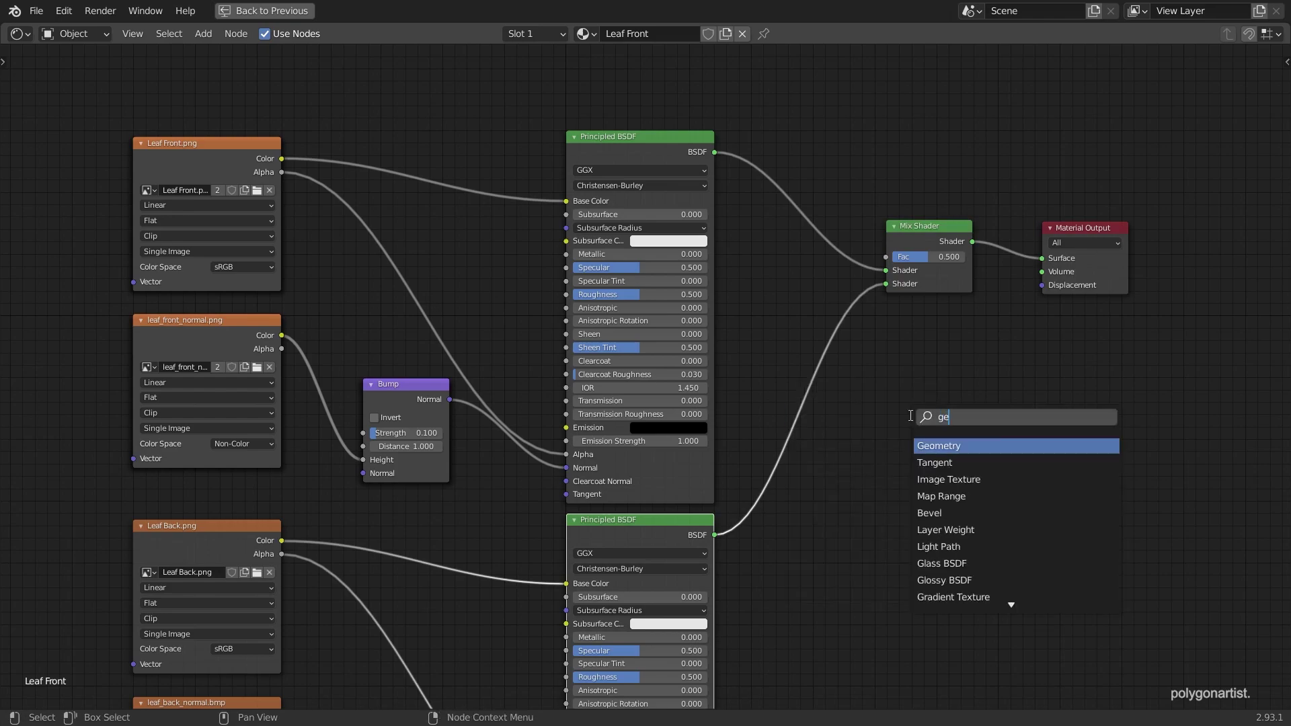
pyautogui.click(947, 448)
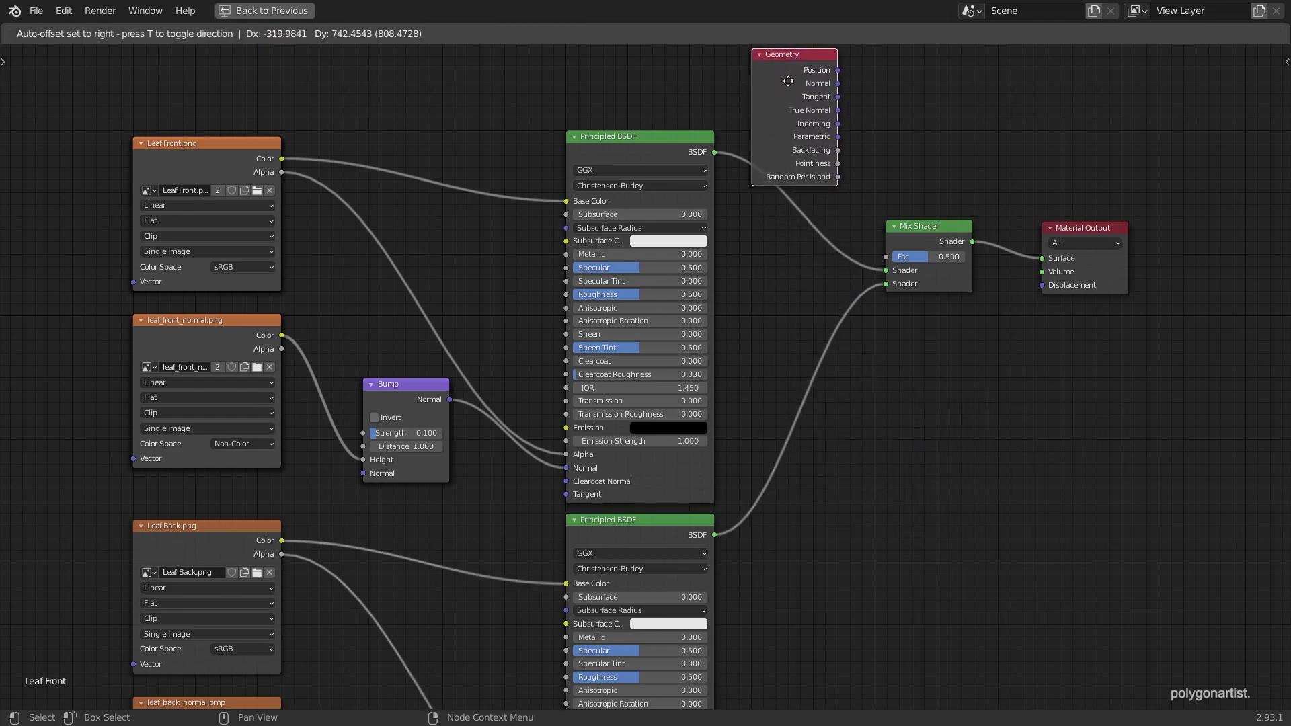
pyautogui.click(781, 88)
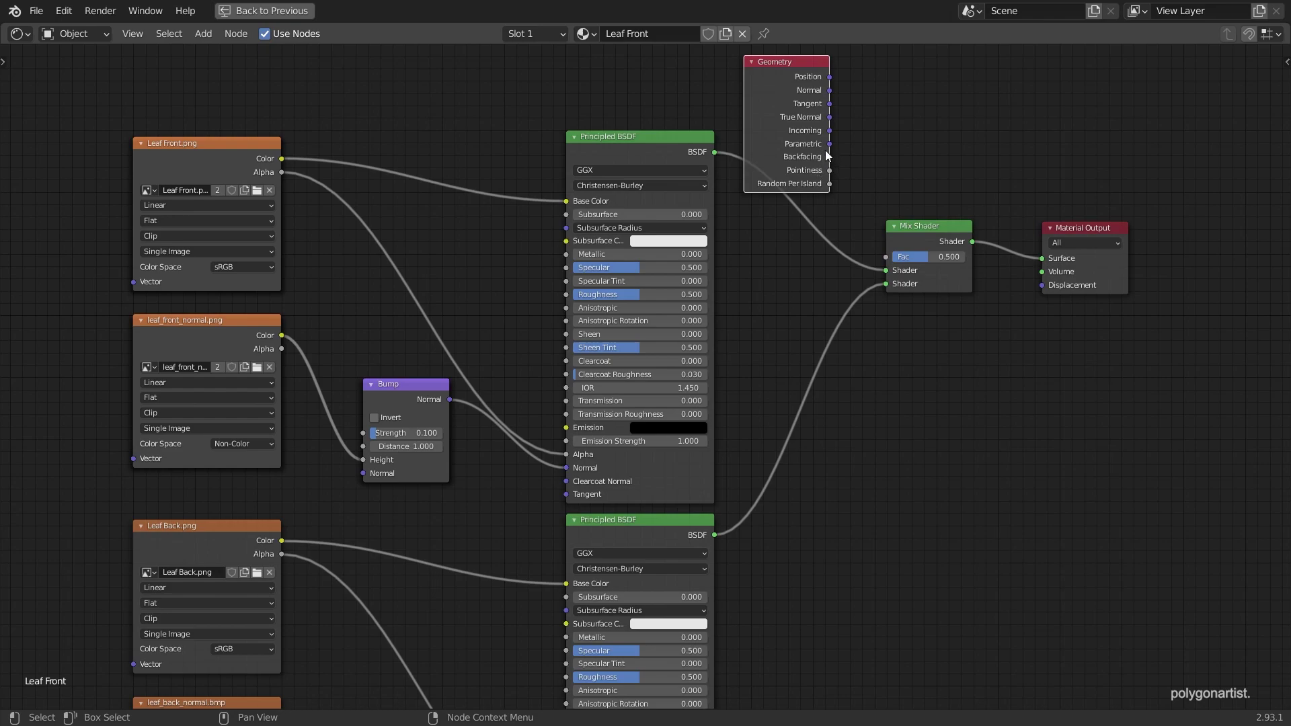
pyautogui.moveTo(830, 157); pyautogui.dragTo(886, 258)
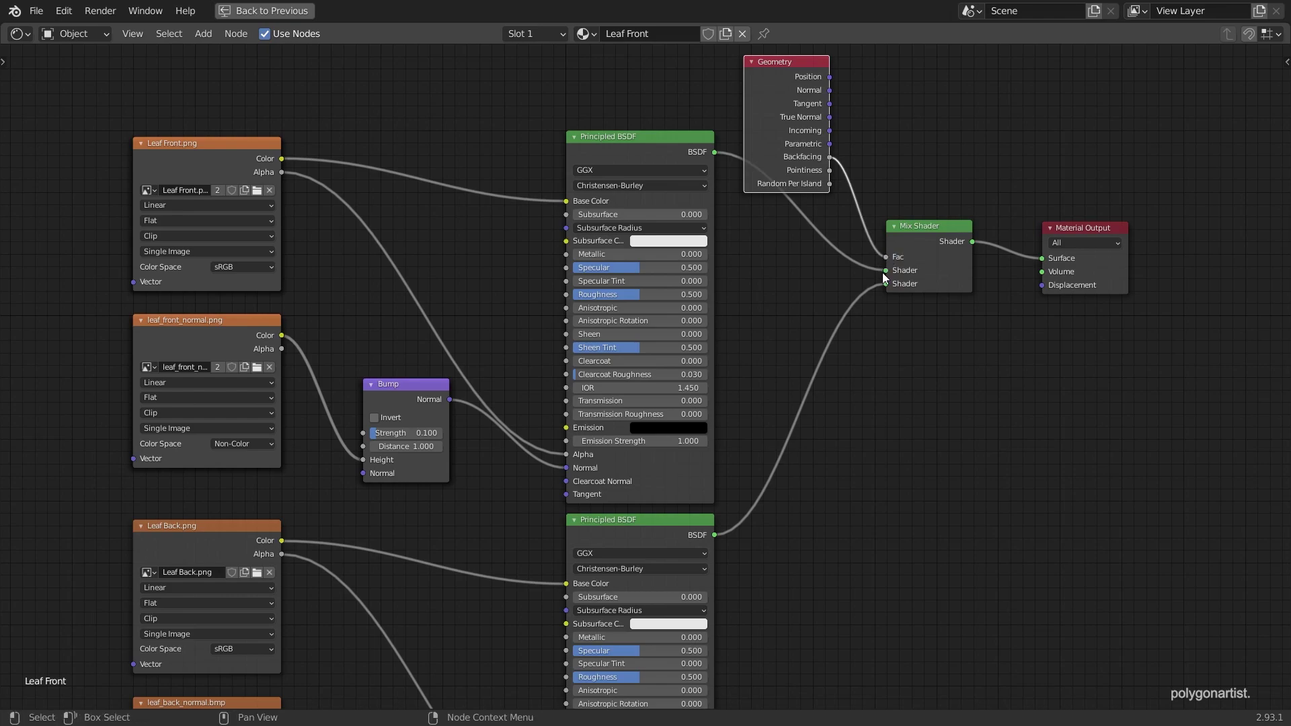
pyautogui.hotkey('ctrl', 'space')
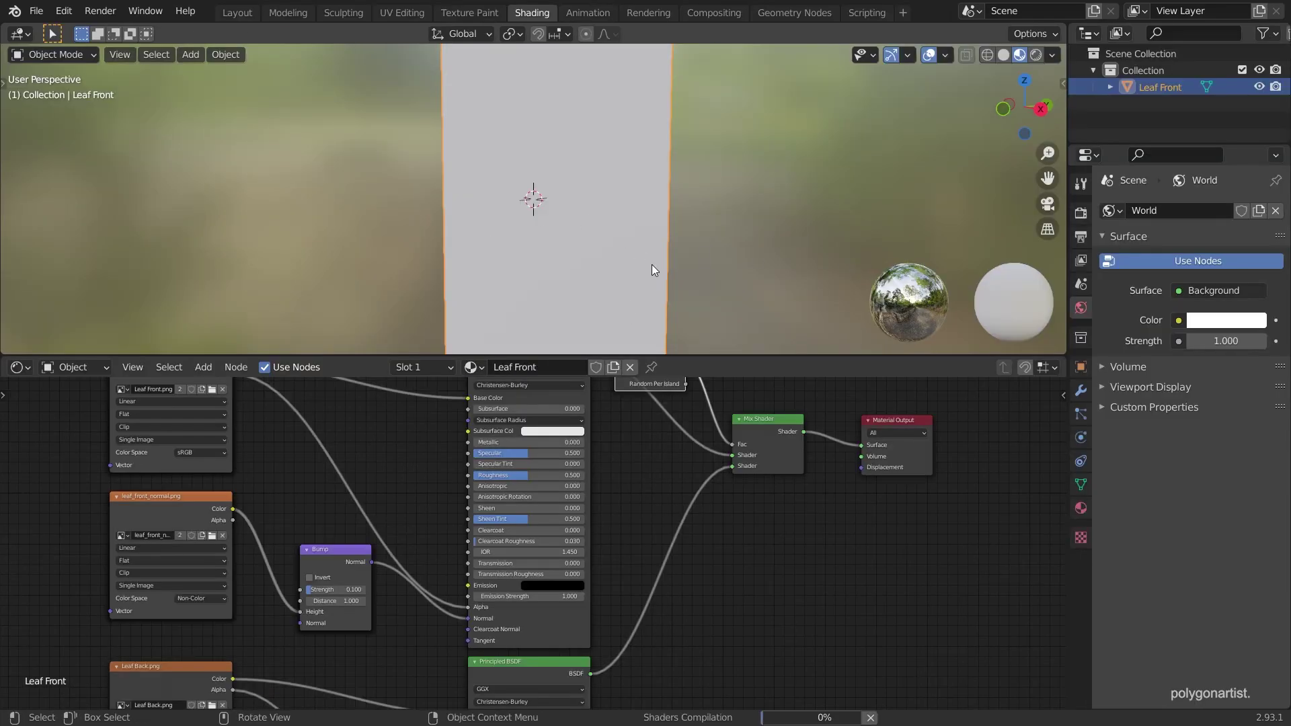
# View the leaf plane in Rendered shading in a maximised viewport, orbiting for an angled view
pyautogui.click(1035, 59)
pyautogui.hotkey('ctrl', 'space')
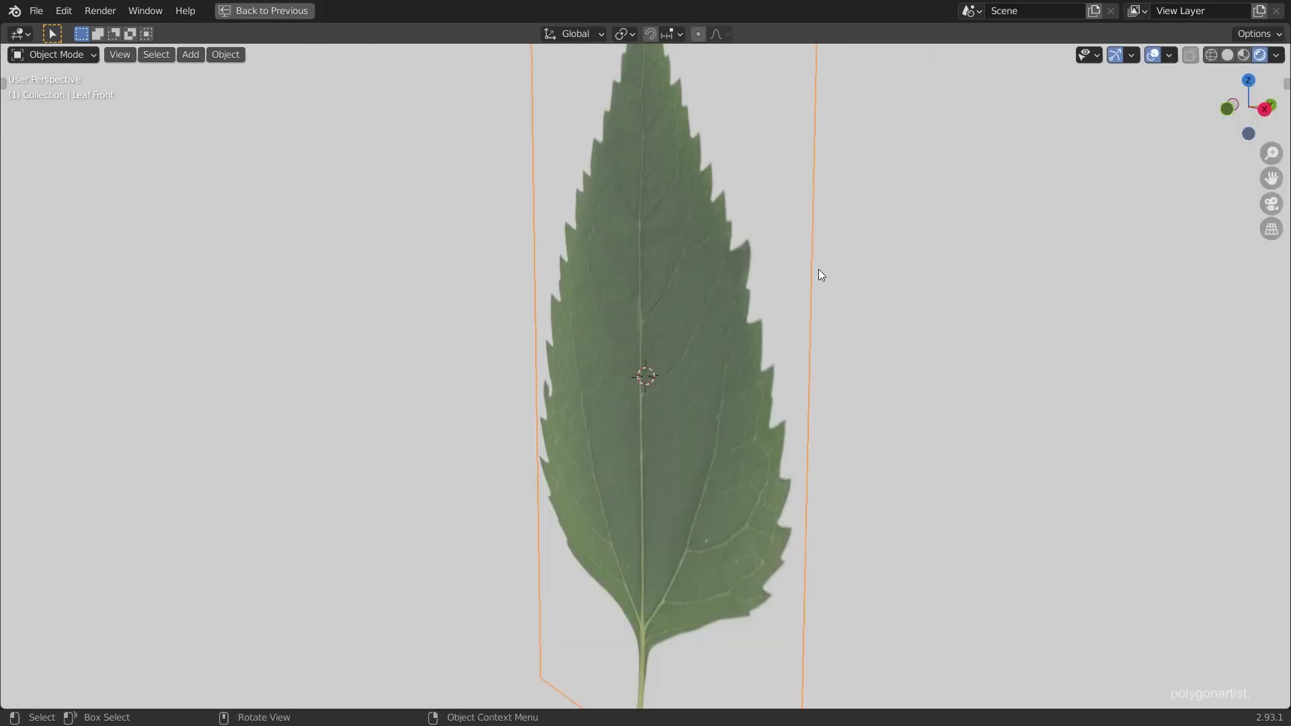
pyautogui.moveTo(818, 269); pyautogui.dragTo(870, 391, button='middle')
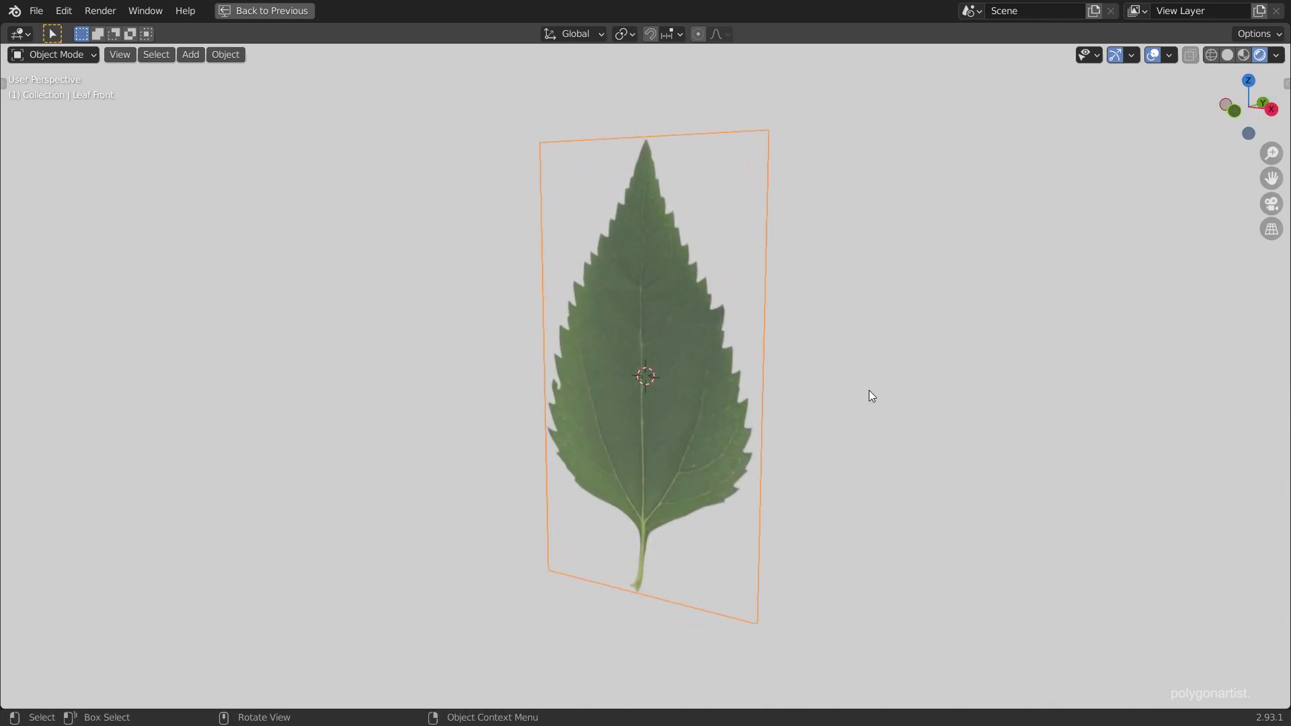